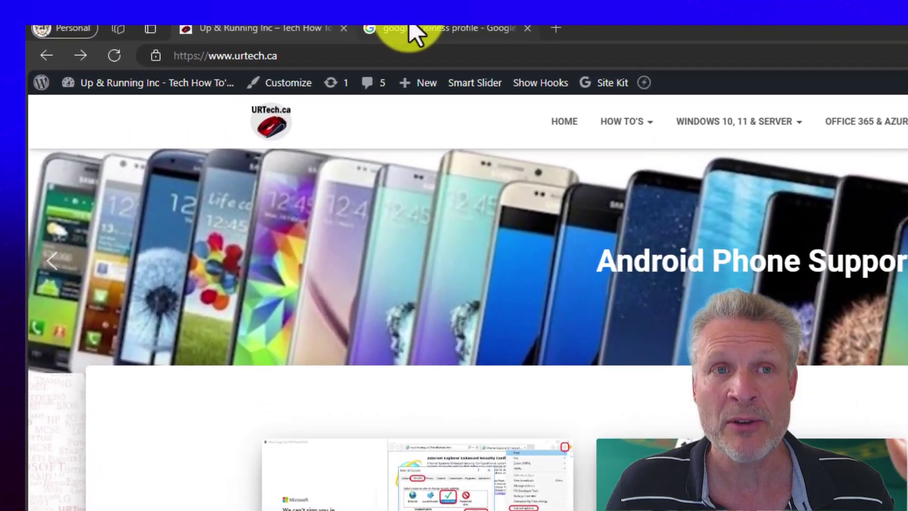
From the 'google business profile' search results, open the 'Google Business Profile - Get Listed on Google' page.
{"action": "left_click", "coordinate": [232, 15]}
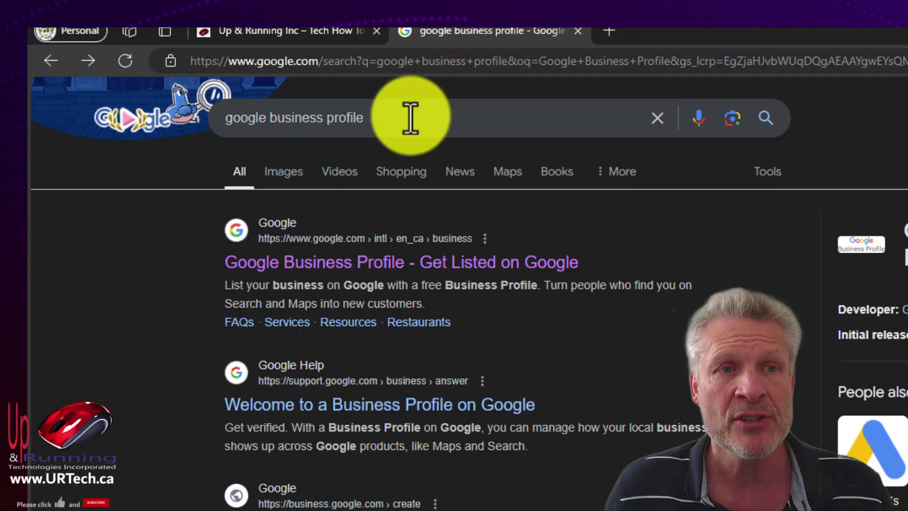
{"action": "left_click_drag", "start_coordinate": [412, 121], "coordinate": [222, 119]}
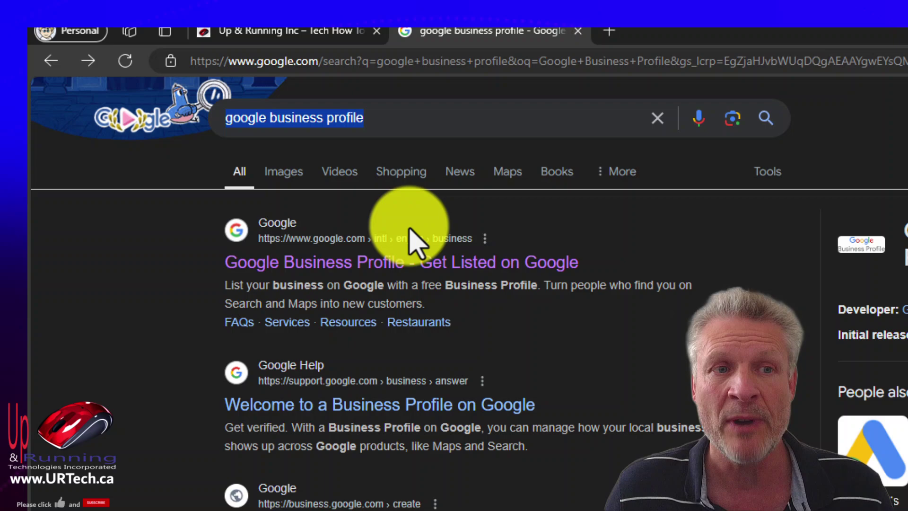
{"action": "left_click", "coordinate": [234, 223]}
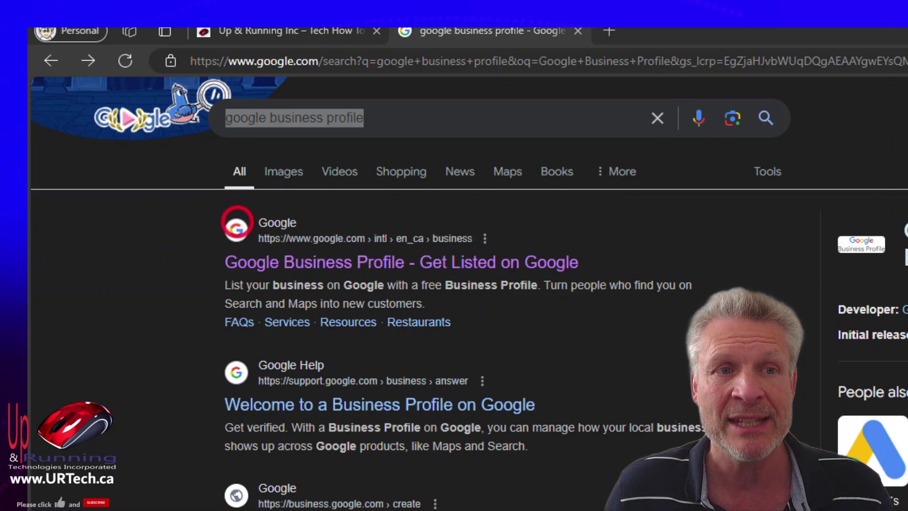
{"action": "left_click", "coordinate": [478, 261]}
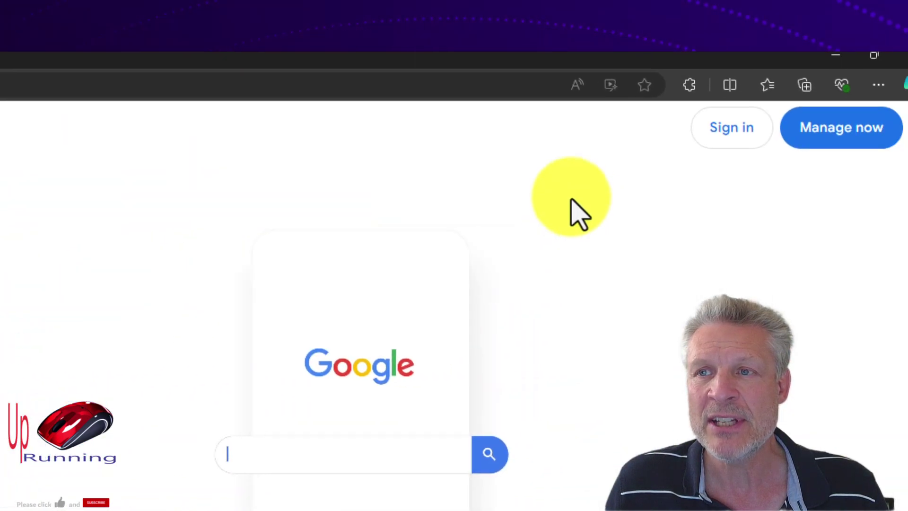
Sign in, name the business 'Up & Running Technologies Incorporated' and choose Service business.
{"action": "left_click", "coordinate": [670, 138]}
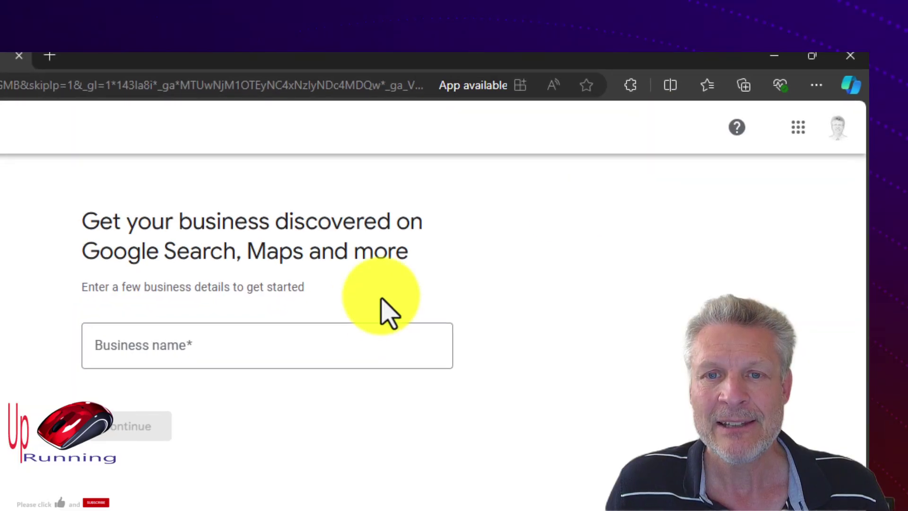
{"action": "left_click", "coordinate": [144, 347]}
{"action": "type", "text": "Up & Running Technologies Incorporated"}
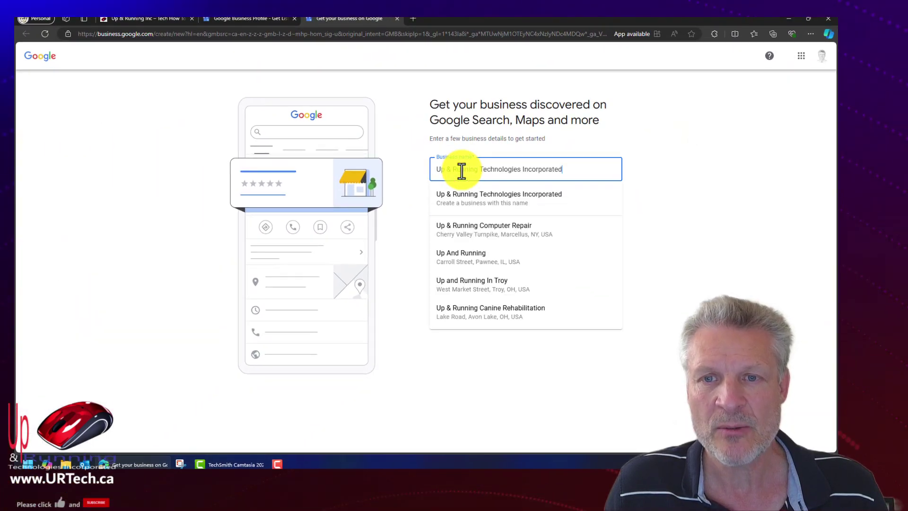
{"action": "left_click", "coordinate": [688, 129]}
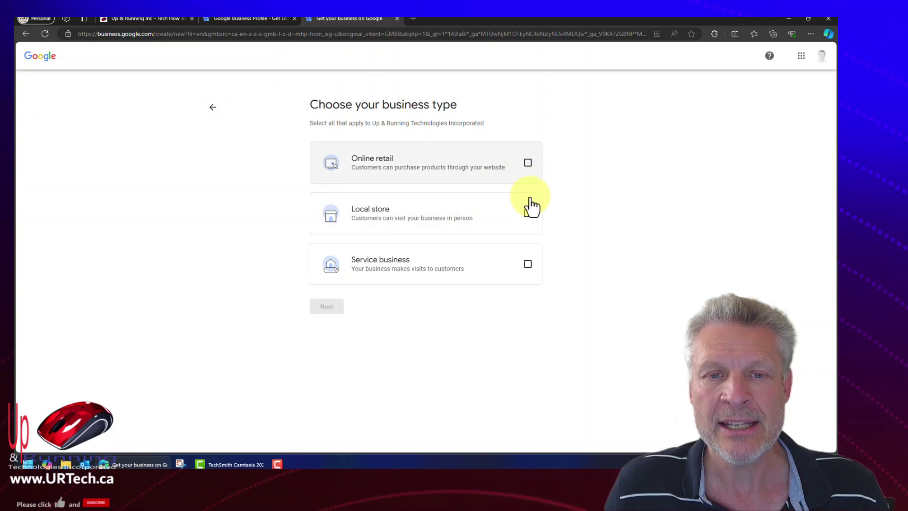
{"action": "left_click", "coordinate": [528, 265]}
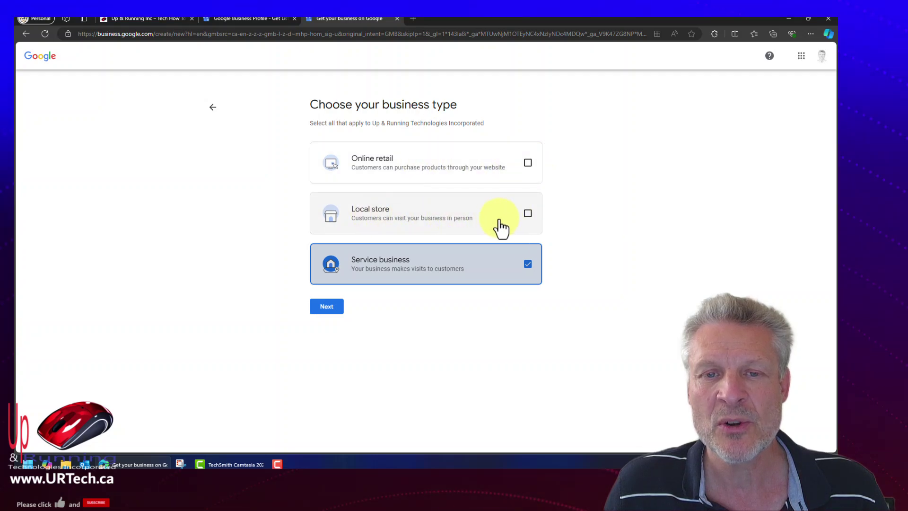
{"action": "left_click", "coordinate": [326, 307]}
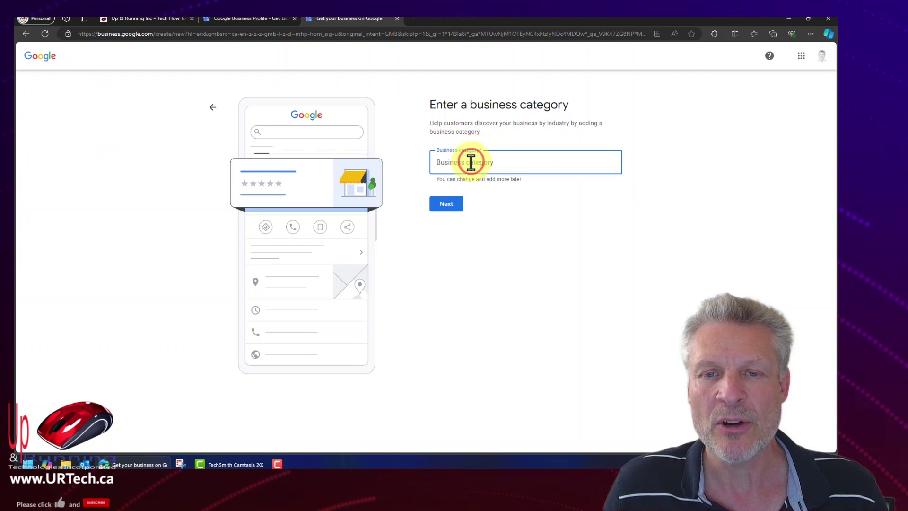
Replace the mistyped category with 'Computer' and pick 'Computer support and services'.
{"action": "type", "text": "sadfasdfsadfsfd"}
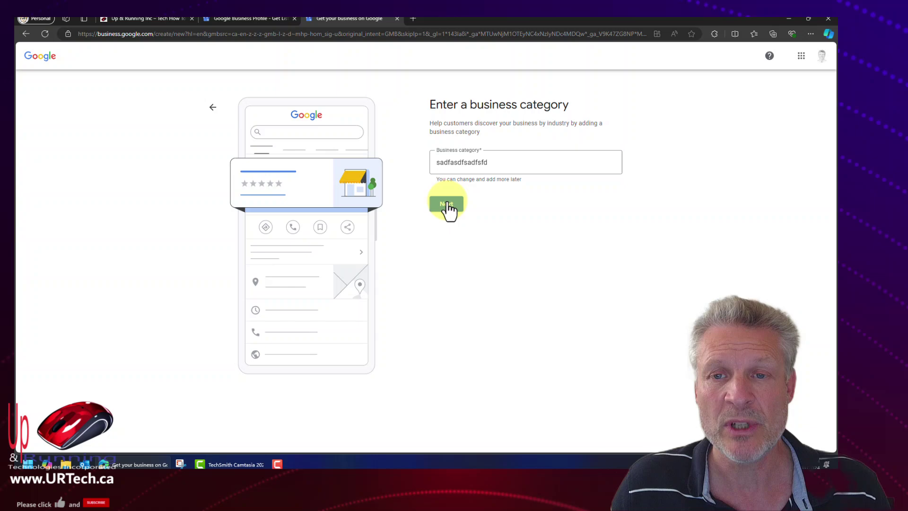
{"action": "left_click_drag", "start_coordinate": [496, 161], "coordinate": [420, 161]}
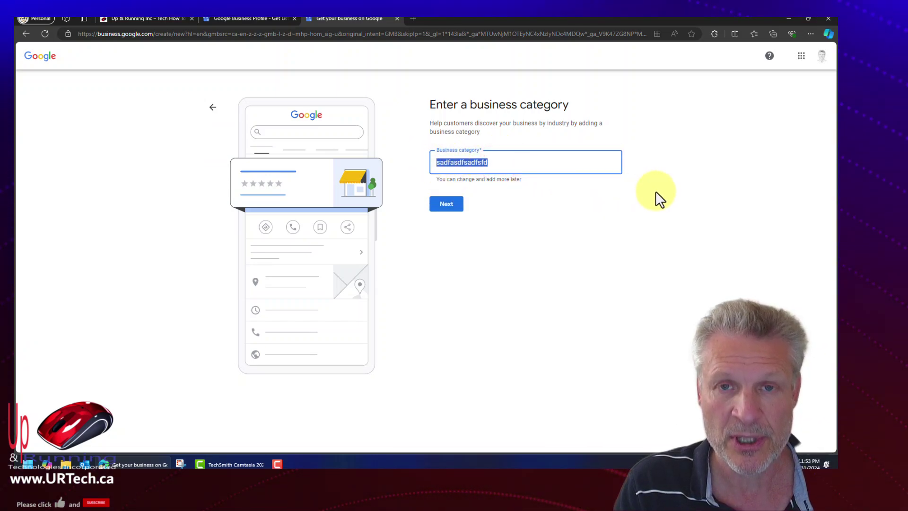
{"action": "type", "text": "Computer"}
{"action": "scroll", "coordinate": [432, 398], "scroll_direction": "down", "scroll_amount": 2}
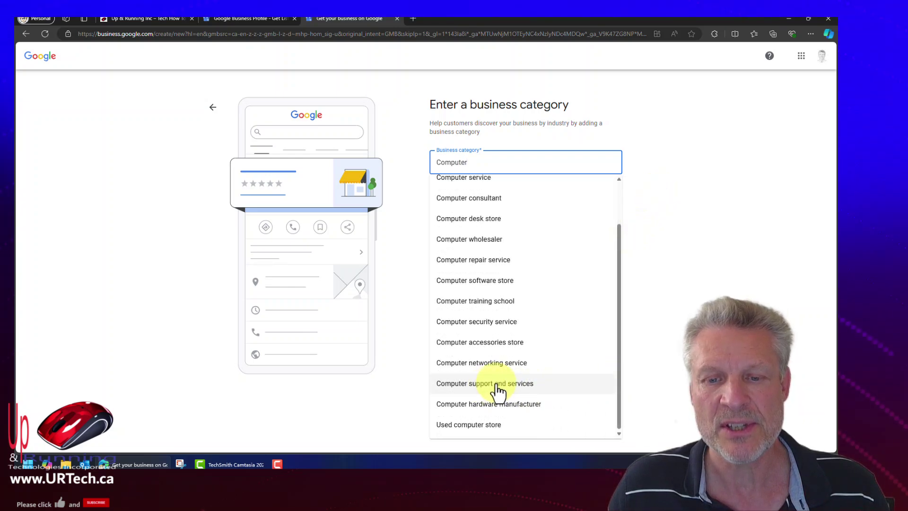
{"action": "left_click", "coordinate": [496, 384]}
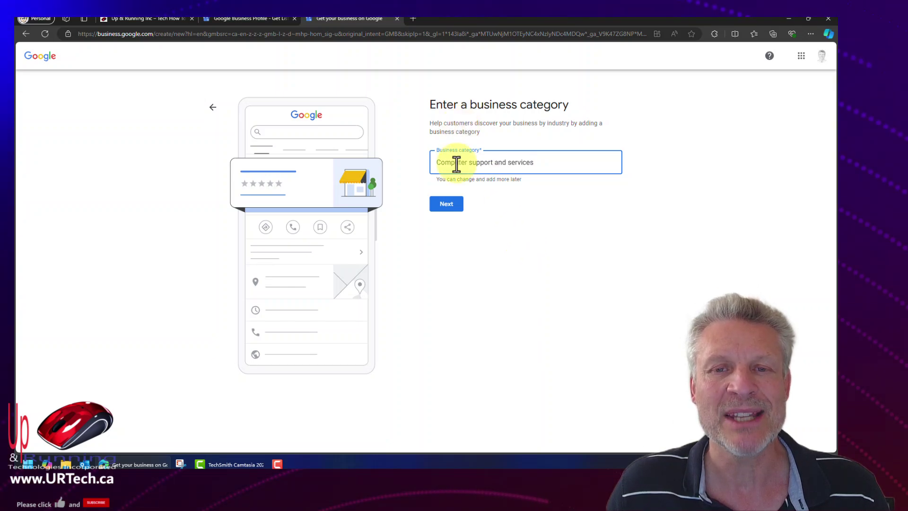
{"action": "left_click", "coordinate": [446, 205]}
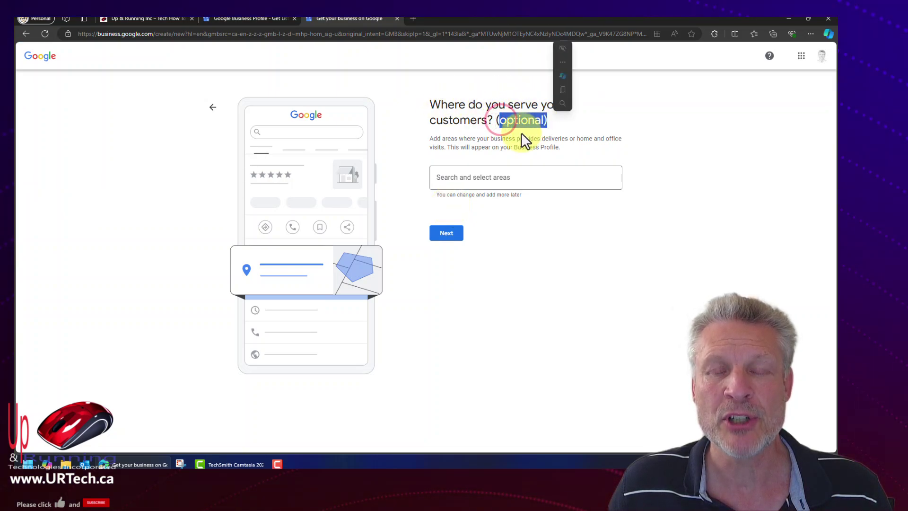
Clear the service-area field, add then remove Calgary, AB, Canada, leaving it empty.
{"action": "left_click", "coordinate": [456, 178]}
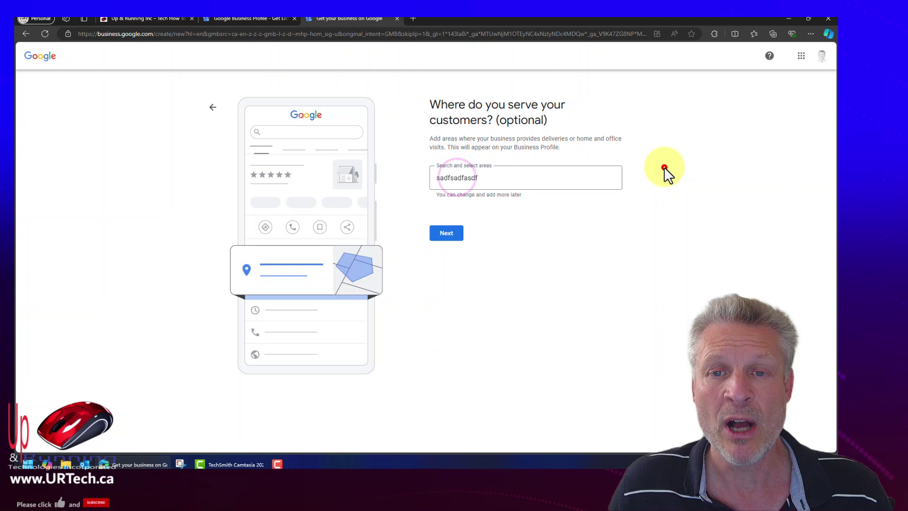
{"action": "double_click", "coordinate": [493, 179]}
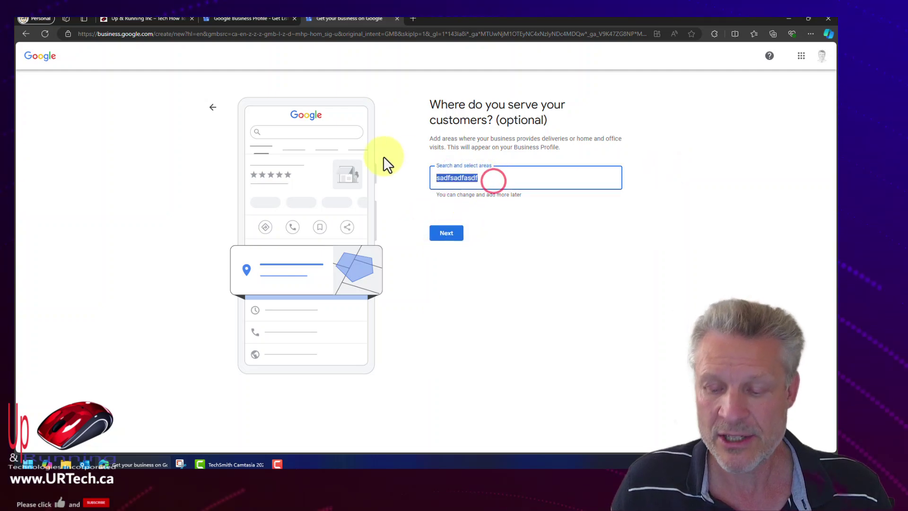
{"action": "key", "text": "BackSpace"}
{"action": "type", "text": "Calgary"}
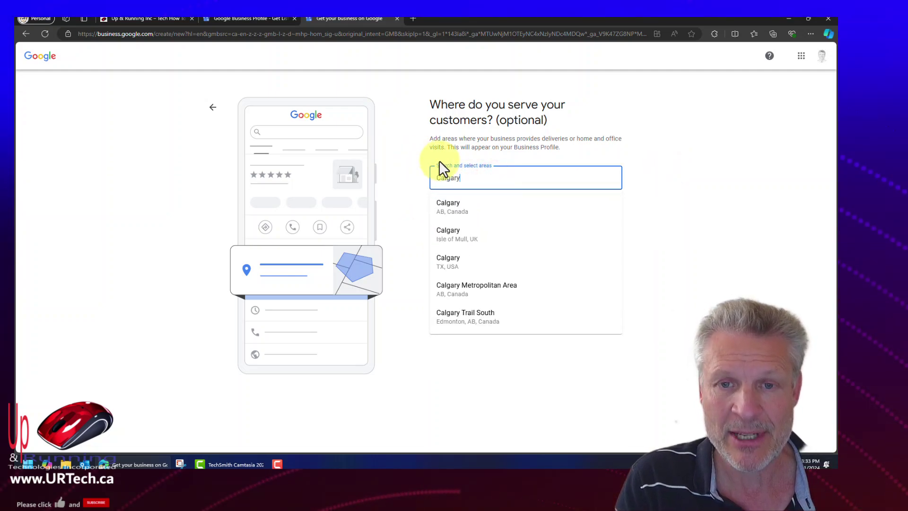
{"action": "left_click", "coordinate": [462, 208]}
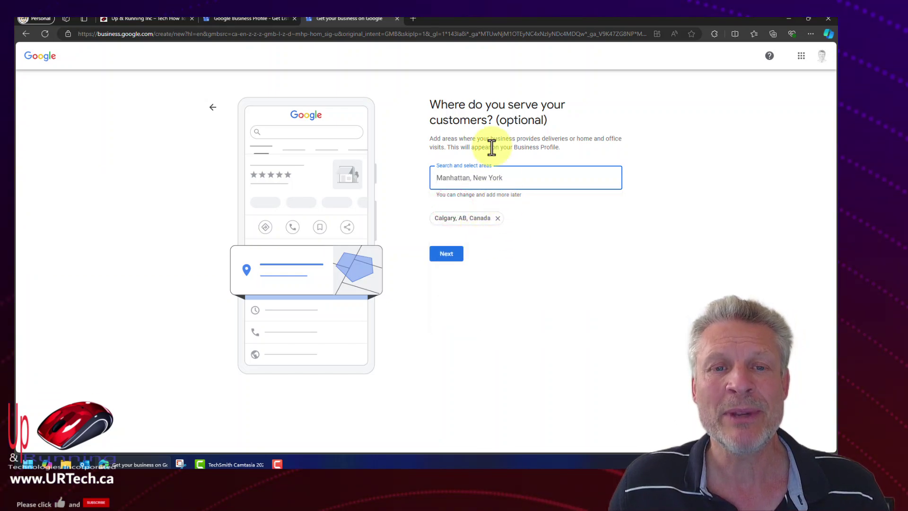
{"action": "left_click", "coordinate": [498, 218]}
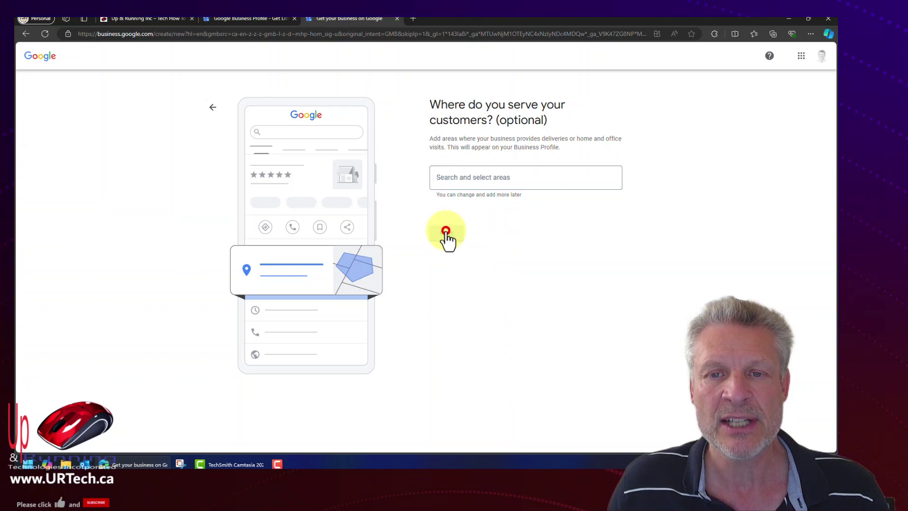
{"action": "left_click", "coordinate": [446, 231]}
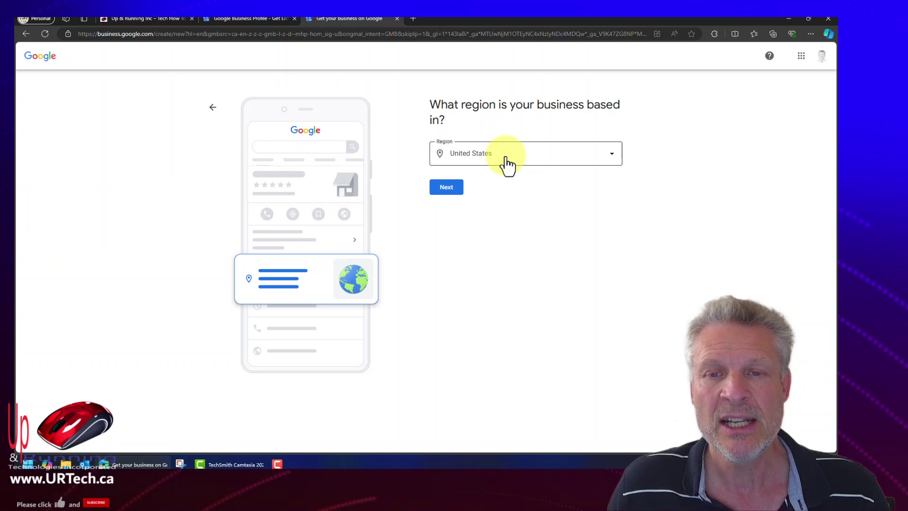
Set the business region to Canada.
{"action": "left_click", "coordinate": [506, 156]}
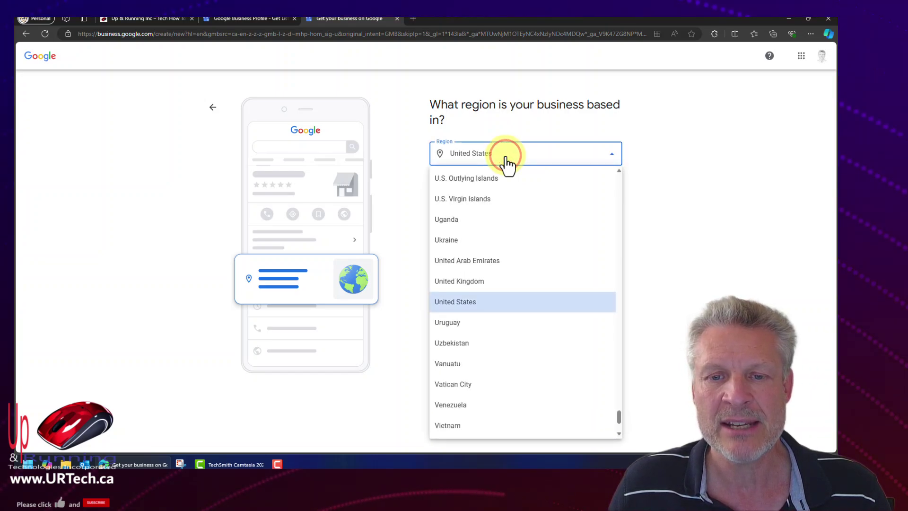
{"action": "key", "text": "c"}
{"action": "key", "text": "n"}
{"action": "key", "text": "c"}
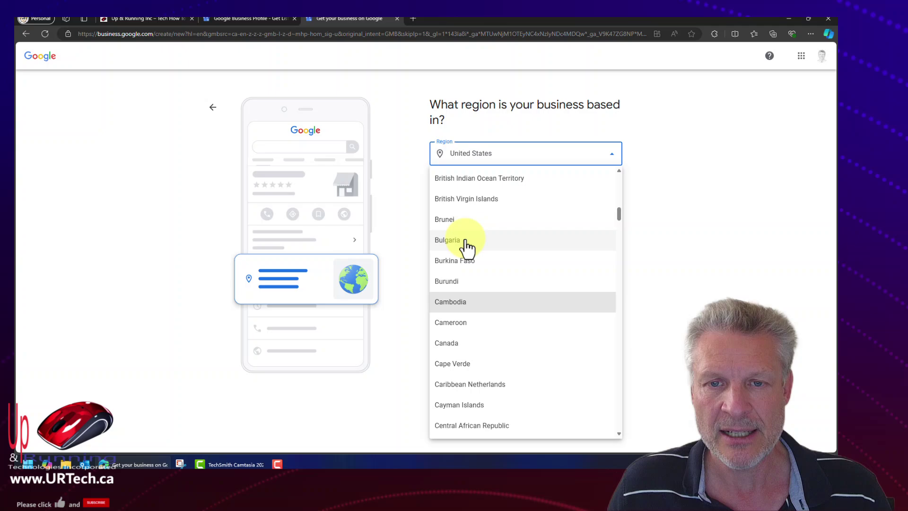
{"action": "left_click", "coordinate": [458, 338]}
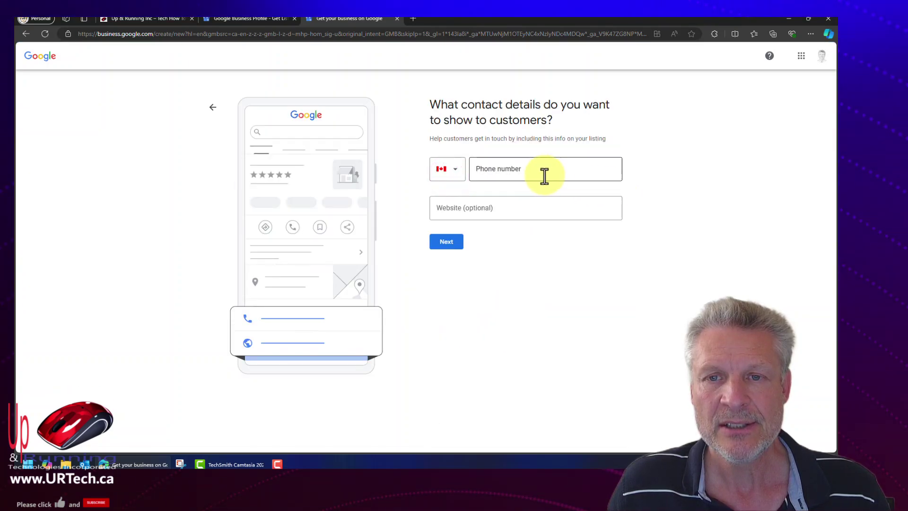
{"action": "left_click", "coordinate": [542, 175]}
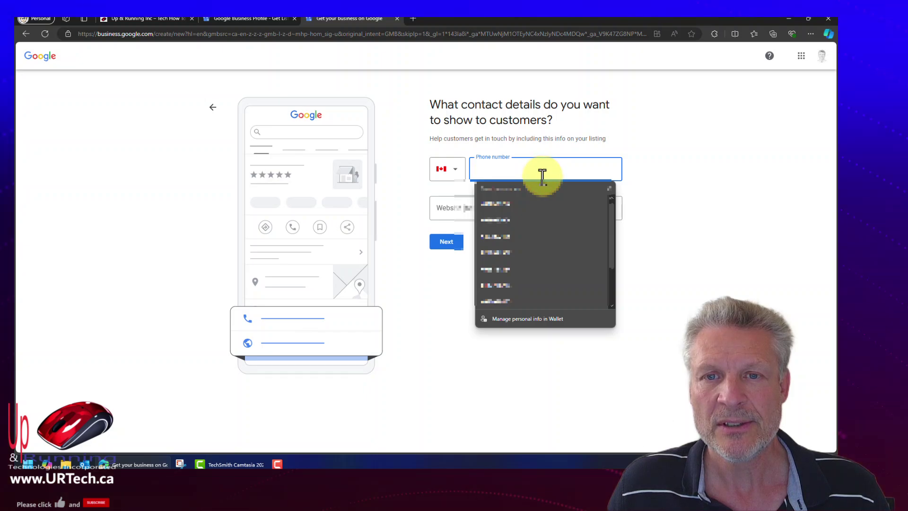
{"action": "left_click", "coordinate": [642, 147]}
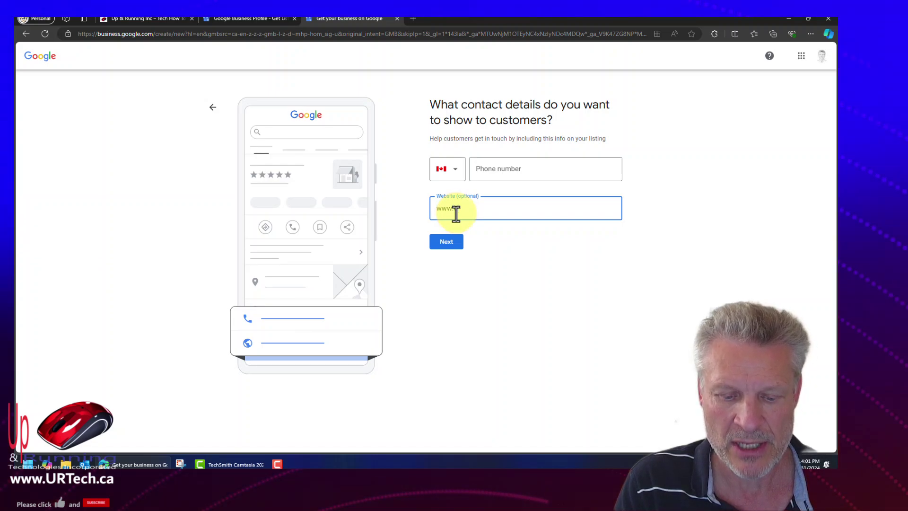
{"action": "type", "text": "ch.ca"}
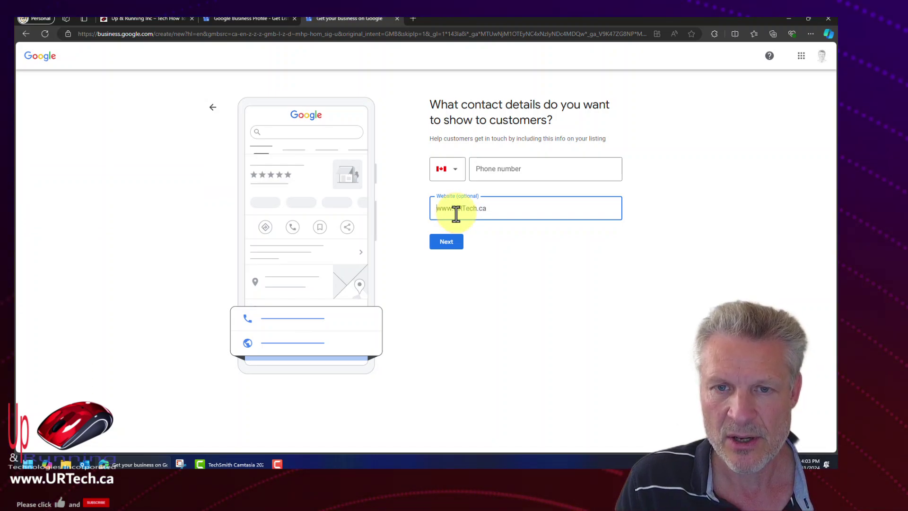
{"action": "key", "text": "Home"}
{"action": "type", "text": "https://"}
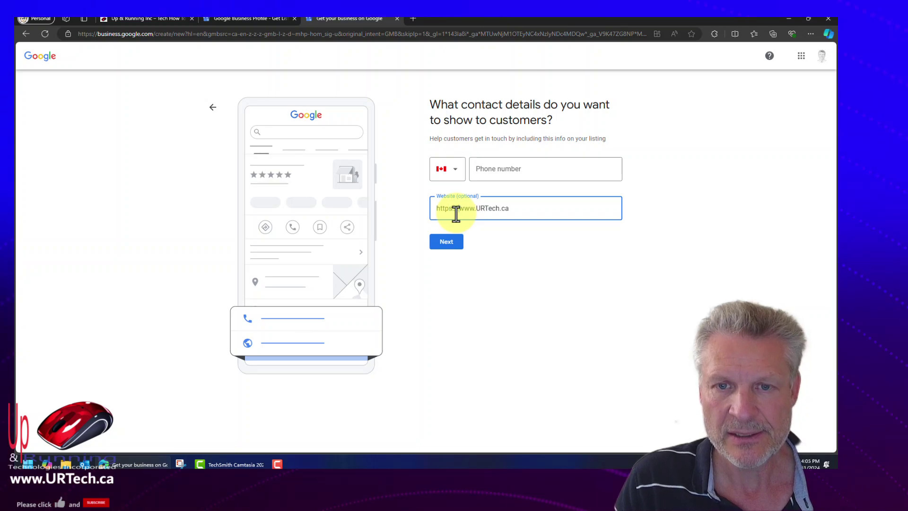
{"action": "left_click", "coordinate": [447, 242]}
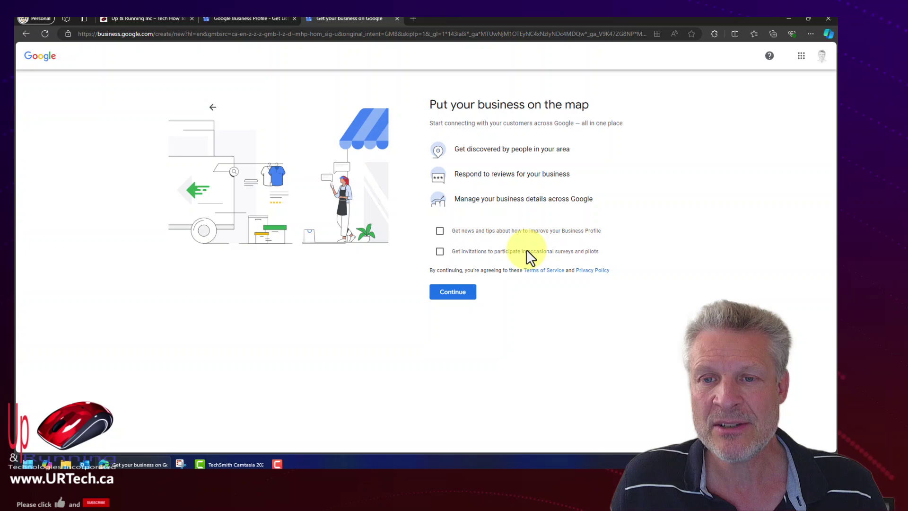
Opt in to survey and pilot invitations and accept the terms to continue.
{"action": "left_click", "coordinate": [442, 252]}
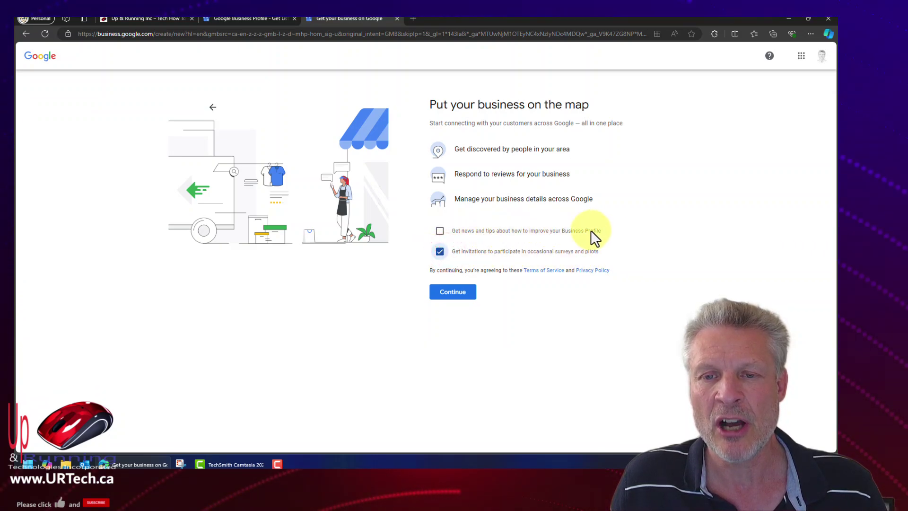
{"action": "left_click", "coordinate": [449, 293]}
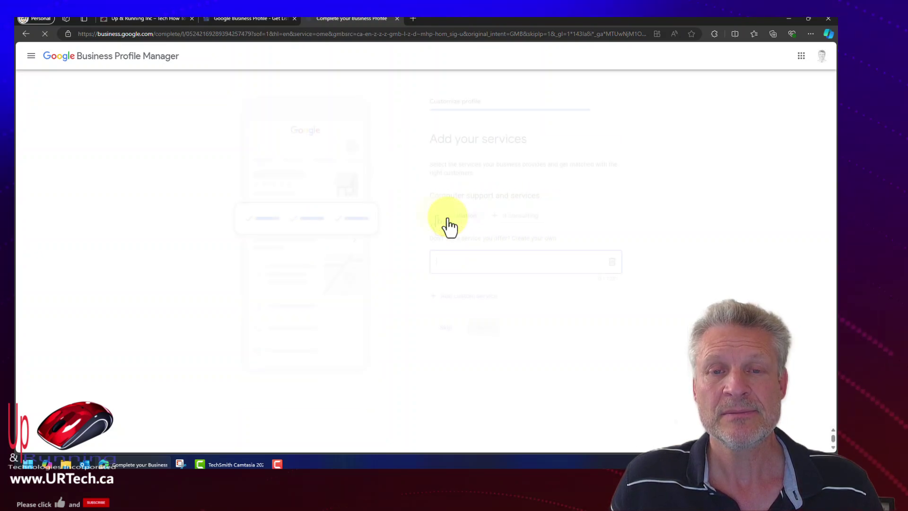
Select It consulting and add Computer Technical Support and Azure Technical Support as custom services.
{"action": "left_click", "coordinate": [493, 216]}
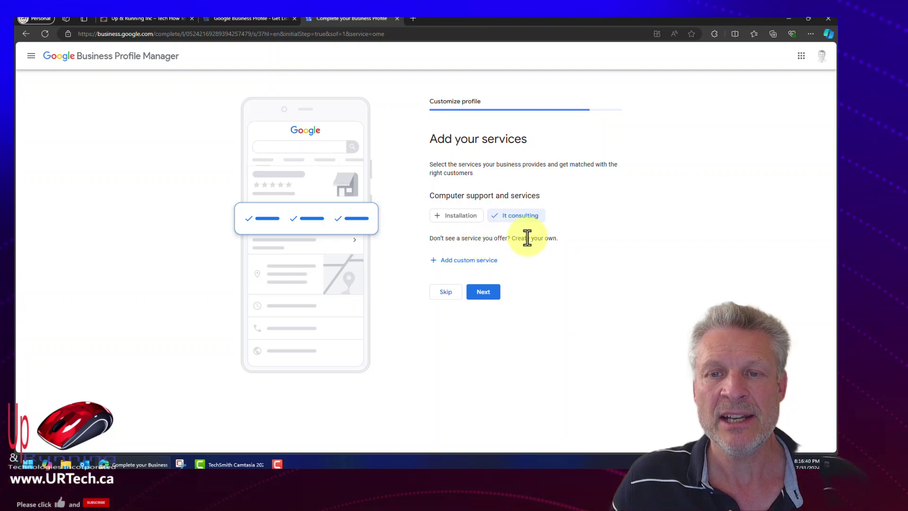
{"action": "left_click", "coordinate": [461, 260]}
{"action": "left_click", "coordinate": [468, 271]}
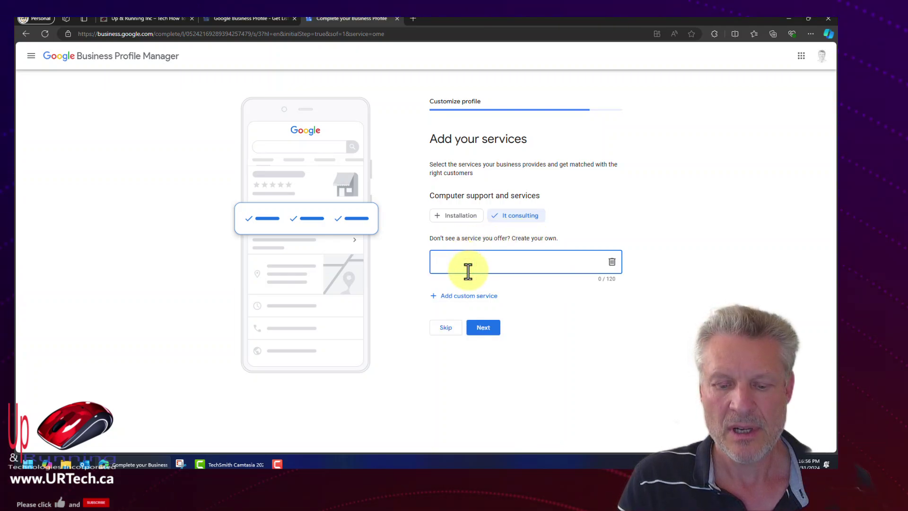
{"action": "type", "text": "Computer Technical Support"}
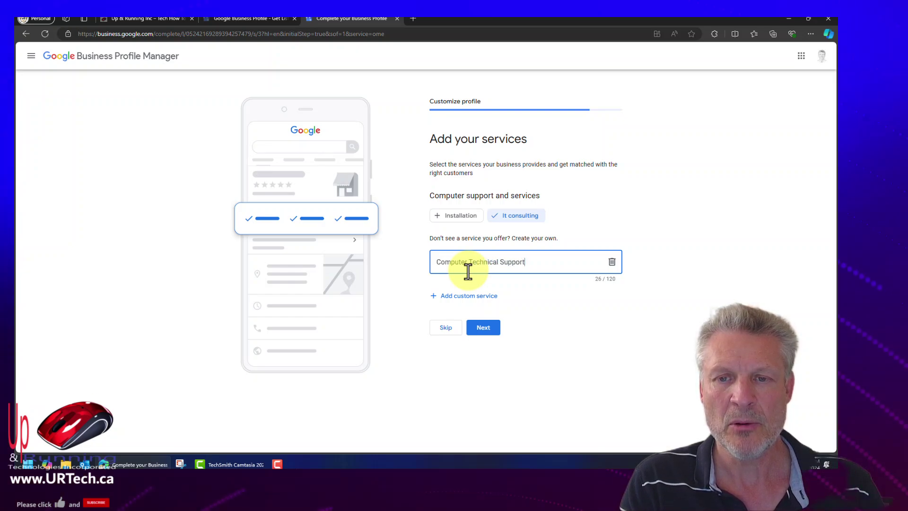
{"action": "left_click", "coordinate": [481, 296]}
{"action": "type", "text": "Azure Technical Support"}
Add Microsoft 365 Tech Support and Android Technical Support as custom services and submit.
{"action": "left_click", "coordinate": [470, 324]}
{"action": "type", "text": "Mi"}
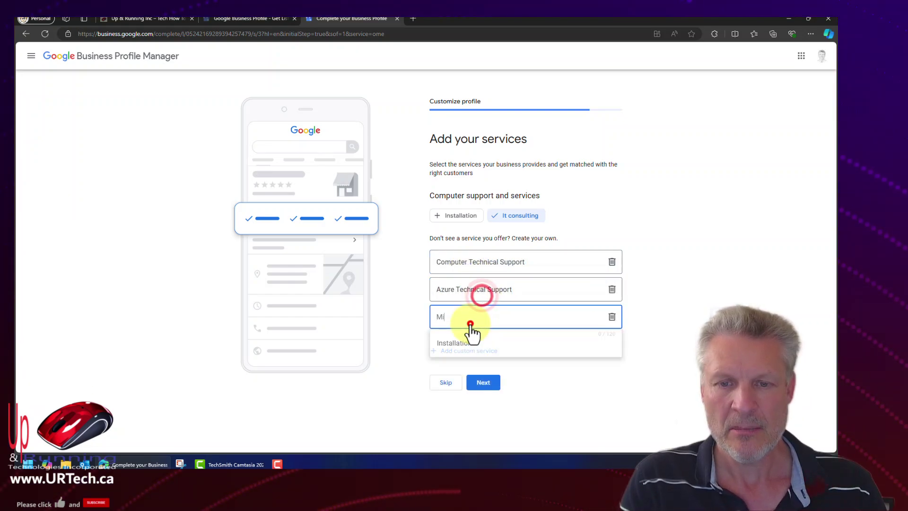
{"action": "type", "text": "crosoft 365 Tech Support"}
{"action": "left_click", "coordinate": [468, 348]}
{"action": "type", "text": "Android Technical Support"}
{"action": "left_click", "coordinate": [461, 374]}
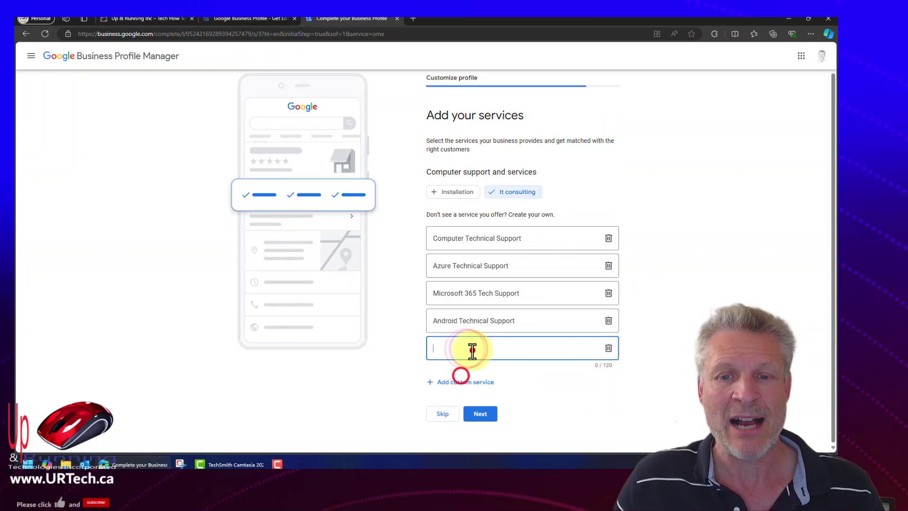
{"action": "left_click", "coordinate": [481, 400]}
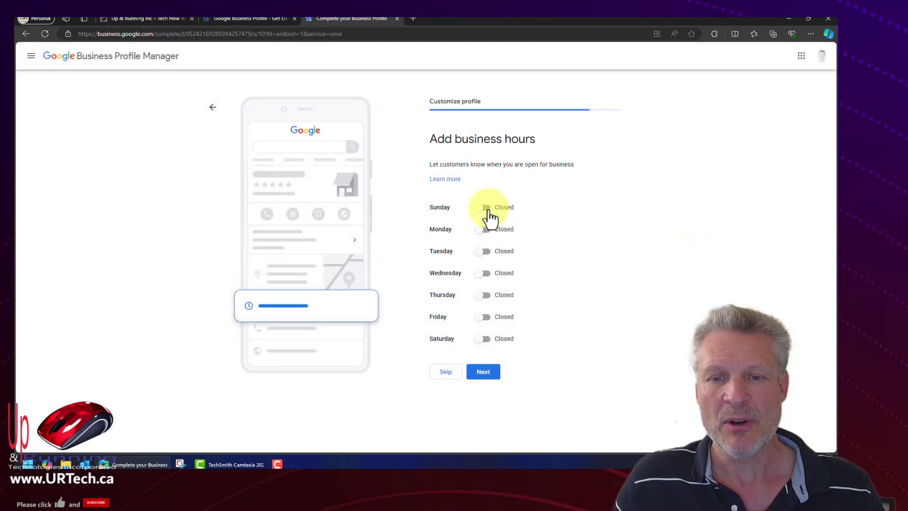
Mark Sunday through Saturday open, set each to 24 hours, and save the hours.
{"action": "left_click", "coordinate": [486, 209]}
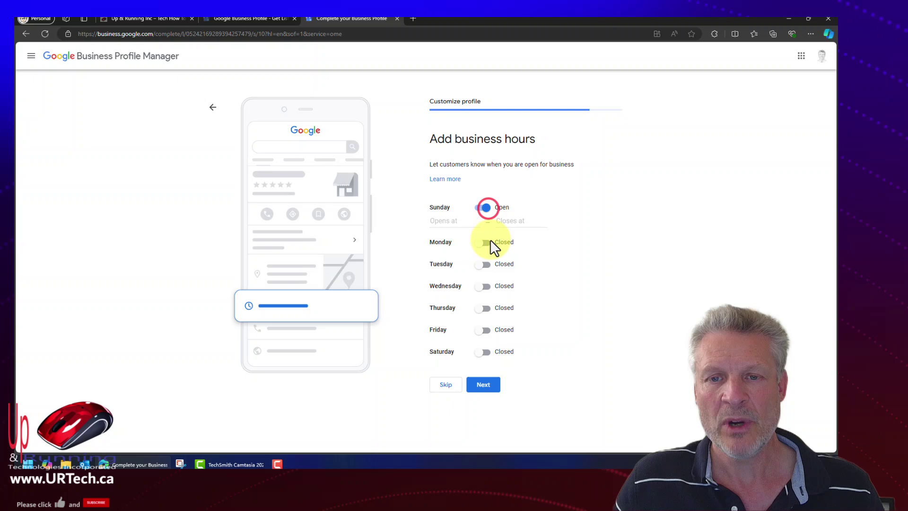
{"action": "left_click", "coordinate": [488, 241]}
{"action": "left_click", "coordinate": [487, 279]}
{"action": "left_click", "coordinate": [483, 310]}
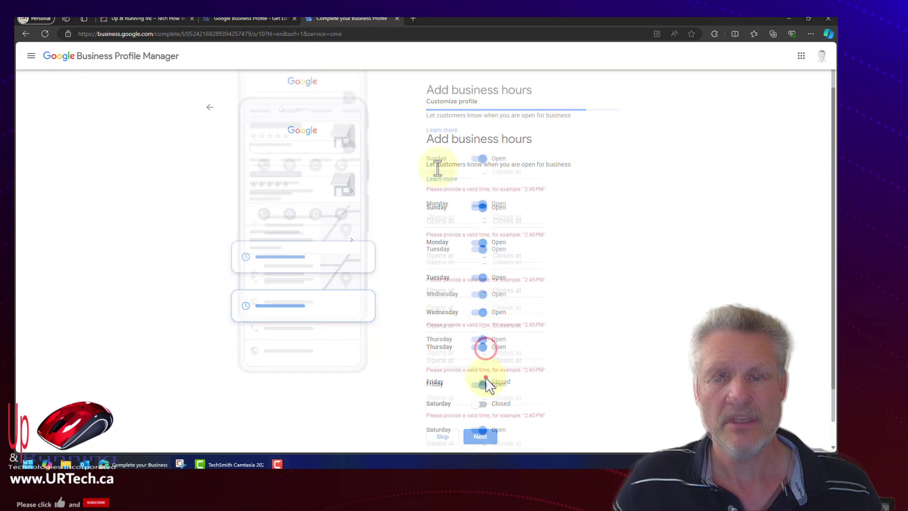
{"action": "left_click", "coordinate": [432, 171]}
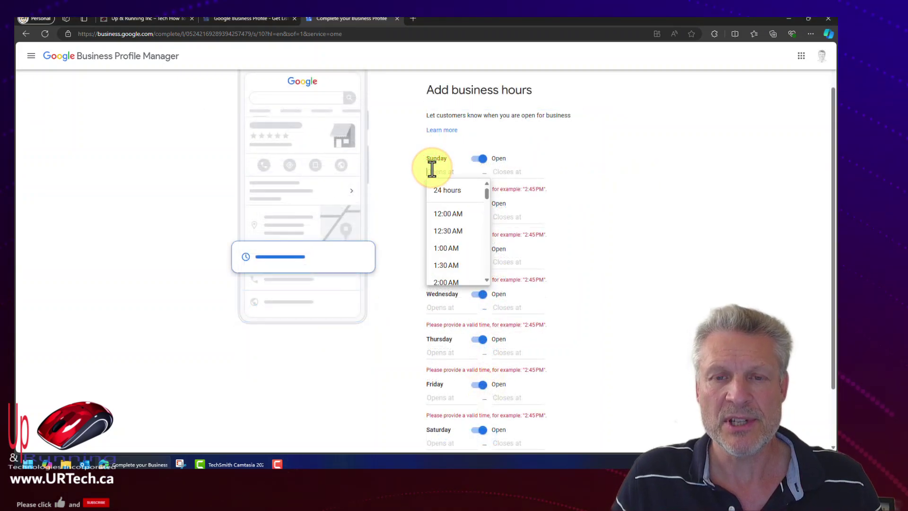
{"action": "left_click", "coordinate": [436, 187]}
{"action": "left_click", "coordinate": [434, 202]}
{"action": "left_click", "coordinate": [436, 219]}
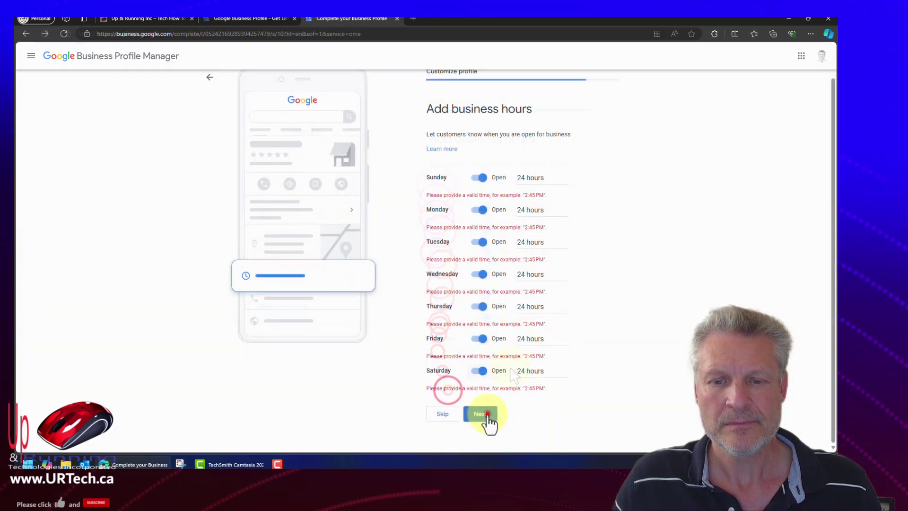
{"action": "left_click", "coordinate": [486, 416]}
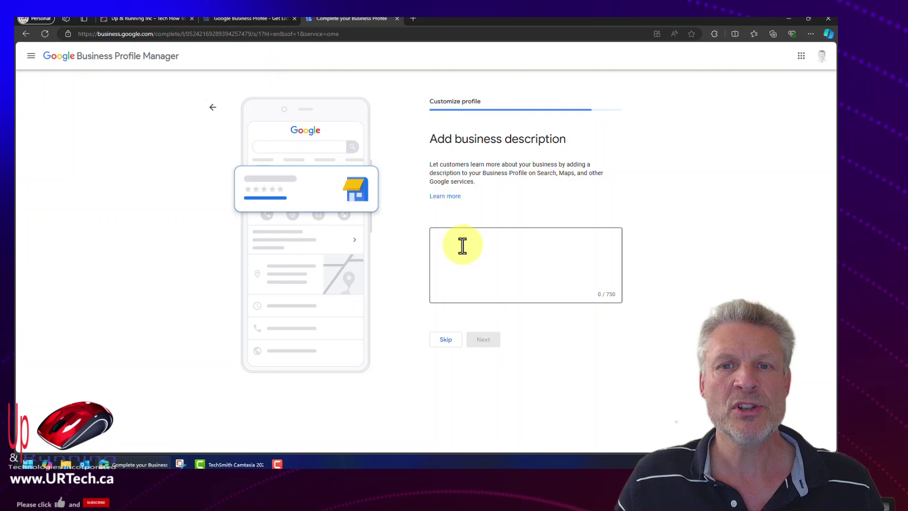
Paste the prepared keyword list into the business description.
{"action": "left_click_drag", "start_coordinate": [560, 171], "coordinate": [486, 174]}
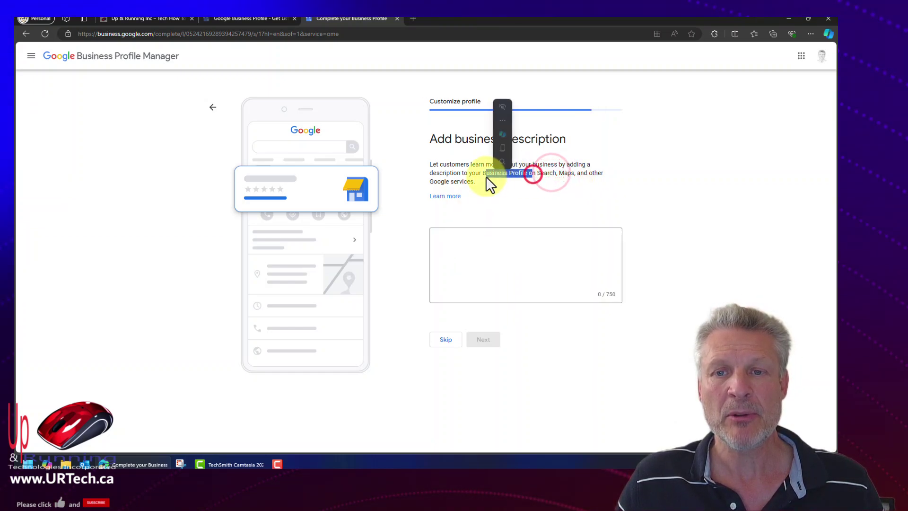
{"action": "left_click", "coordinate": [486, 264]}
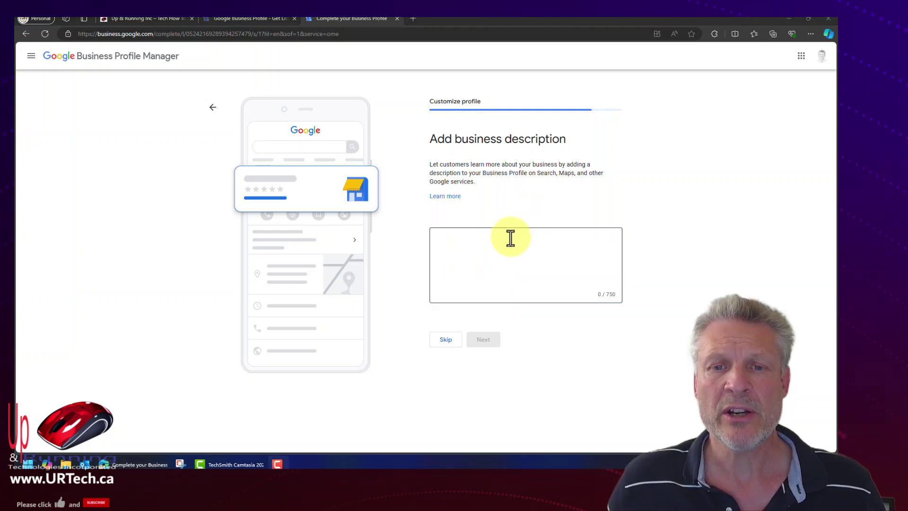
{"action": "key", "text": "ctrl+v"}
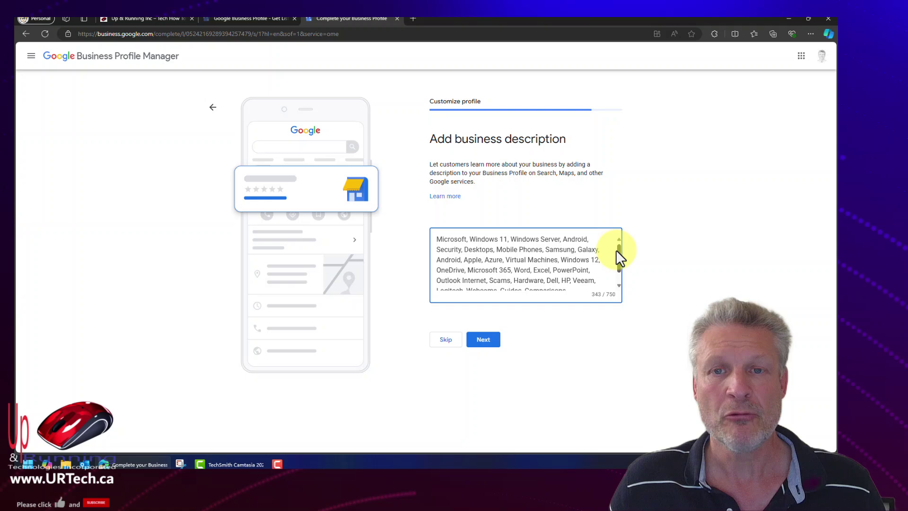
{"action": "mouse_move", "coordinate": [616, 250]}
{"action": "left_mouse_down"}
{"action": "mouse_move", "coordinate": [618, 272]}
{"action": "mouse_move", "coordinate": [623, 251]}
{"action": "left_mouse_up"}
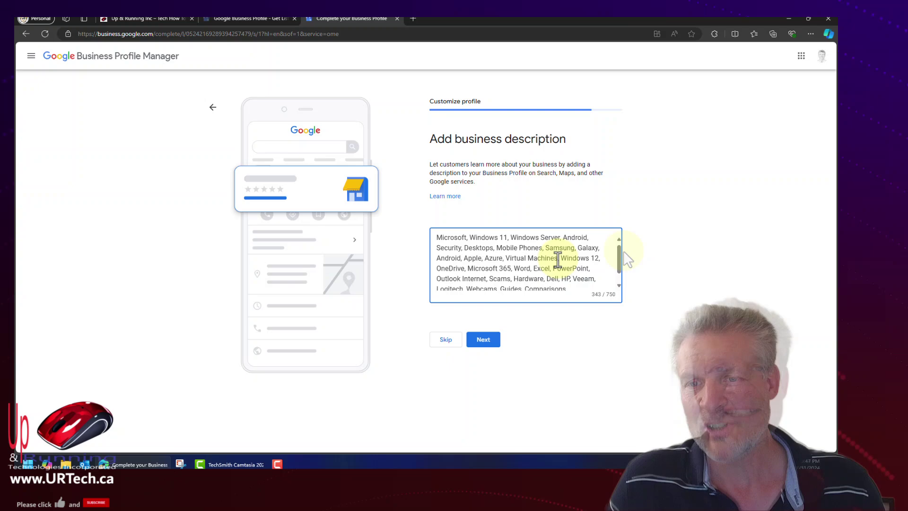
Prefix the description with 'Computer Technical Support for both physical and cloud systems including' and save it.
{"action": "left_click", "coordinate": [435, 238]}
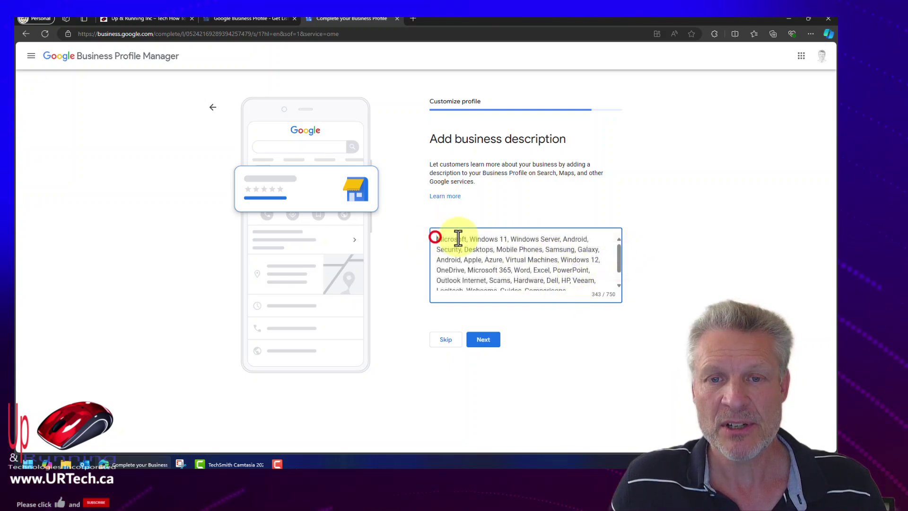
{"action": "type", "text": "Computer Technical Support for both physical and cloud systems includi"}
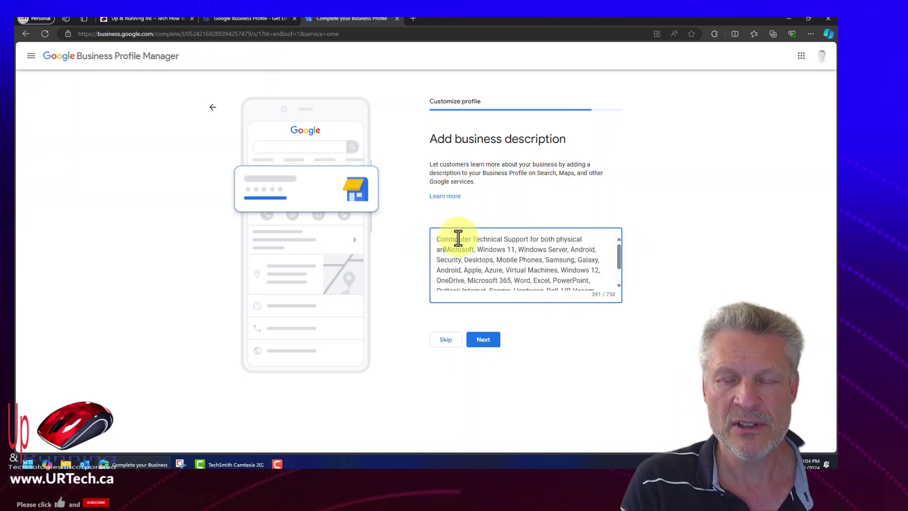
{"action": "type", "text": "ng"}
{"action": "scroll", "coordinate": [617, 273], "scroll_direction": "down", "scroll_amount": 3}
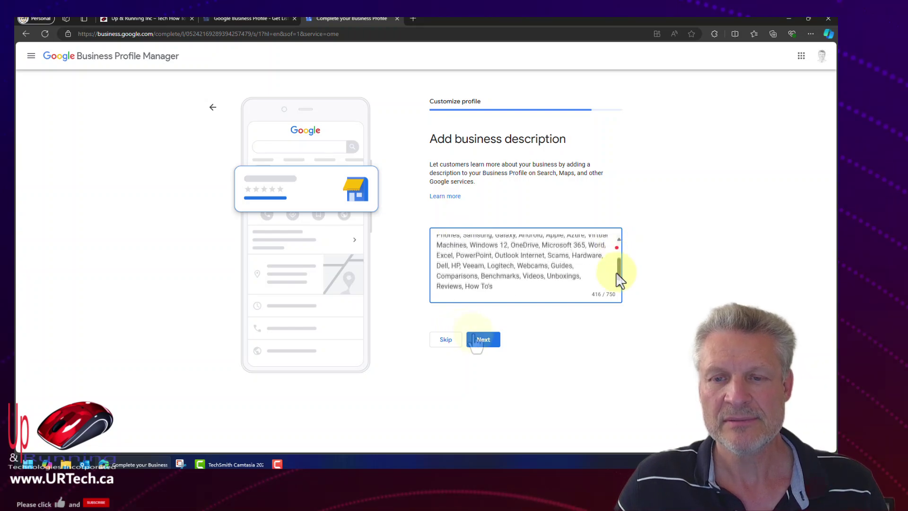
{"action": "left_click", "coordinate": [483, 339]}
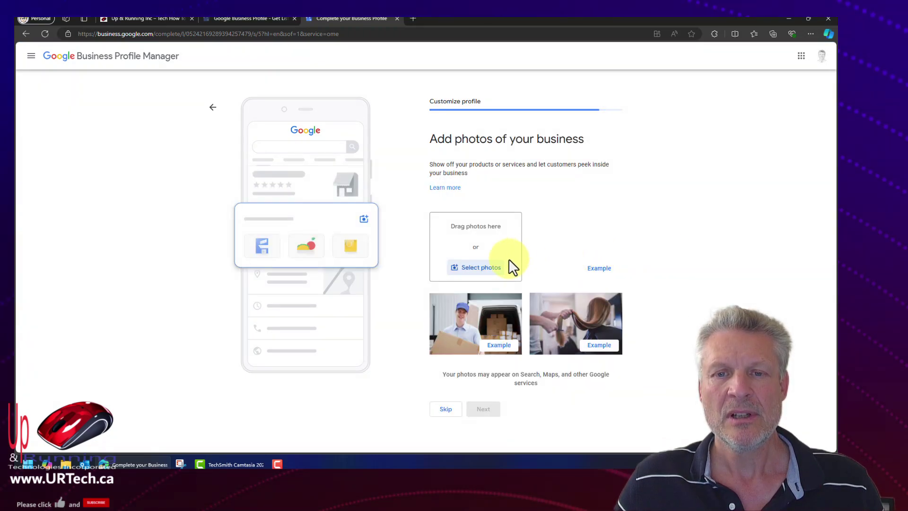
Upload three URTech logo images as business photos and continue.
{"action": "left_click", "coordinate": [478, 268]}
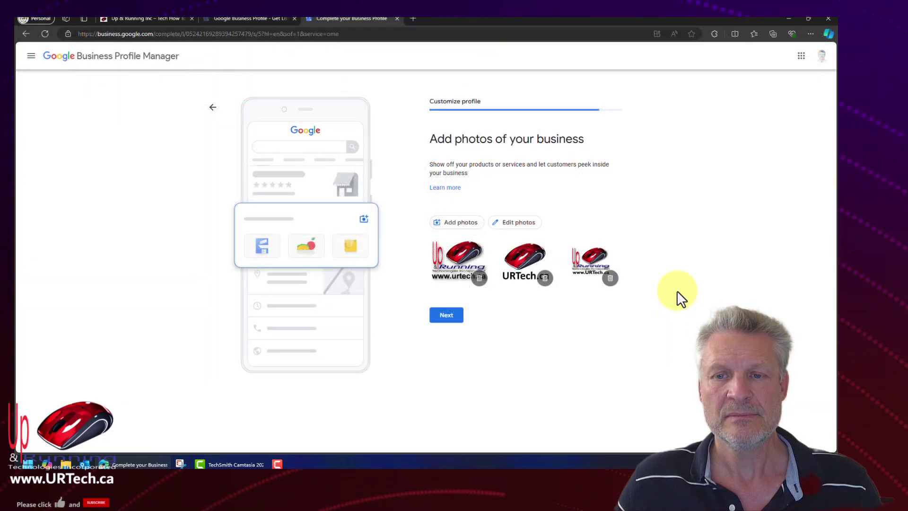
{"action": "left_click", "coordinate": [444, 316]}
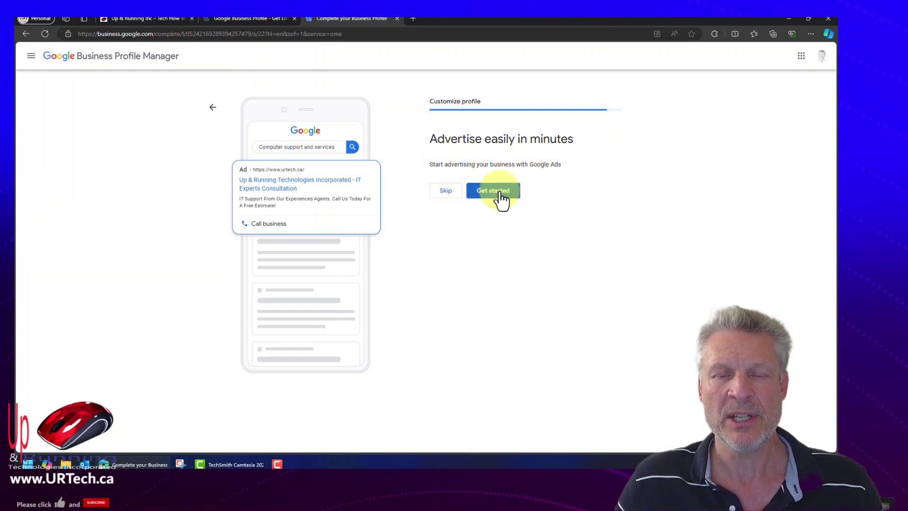
Decline the Google Ads advertising offer and the Google Workspace email offer.
{"action": "left_click", "coordinate": [445, 191]}
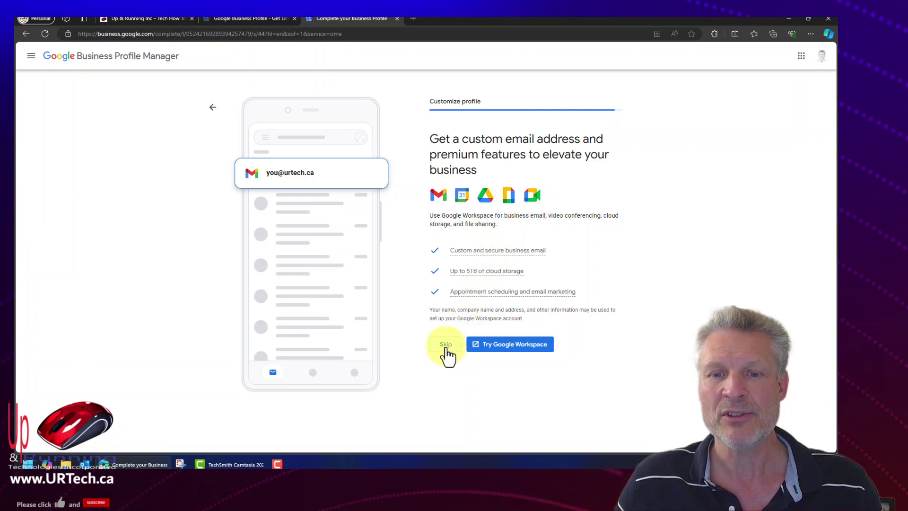
{"action": "left_click", "coordinate": [445, 349]}
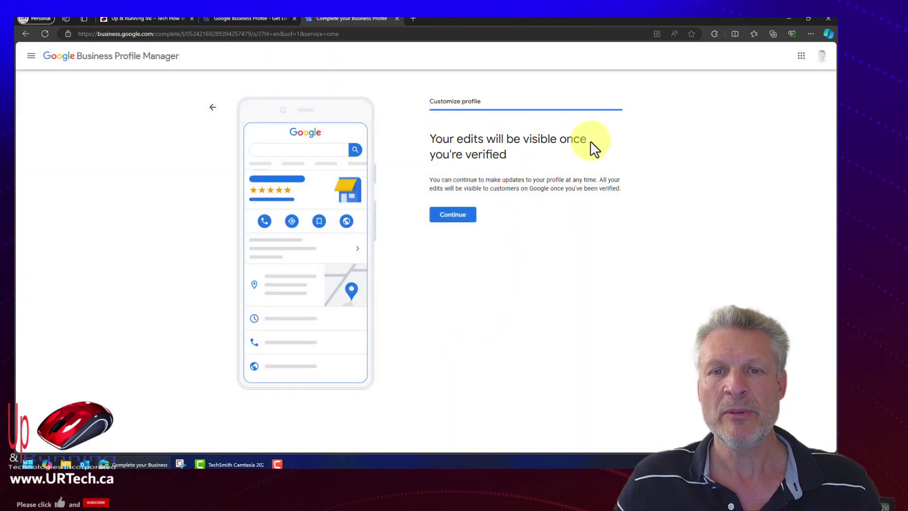
Continue past the verification notice and search Google for Up & Running Technologies Incorporated in a new tab.
{"action": "left_click", "coordinate": [453, 218]}
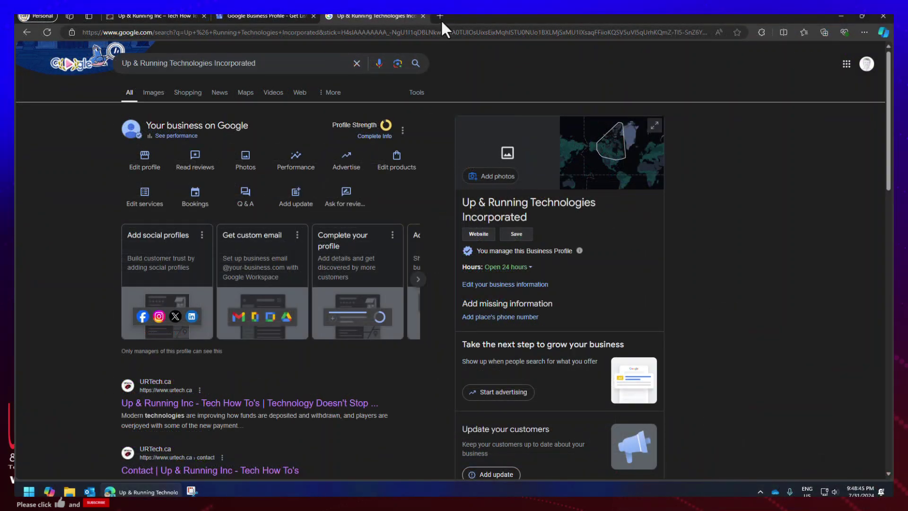
{"action": "left_click", "coordinate": [440, 16]}
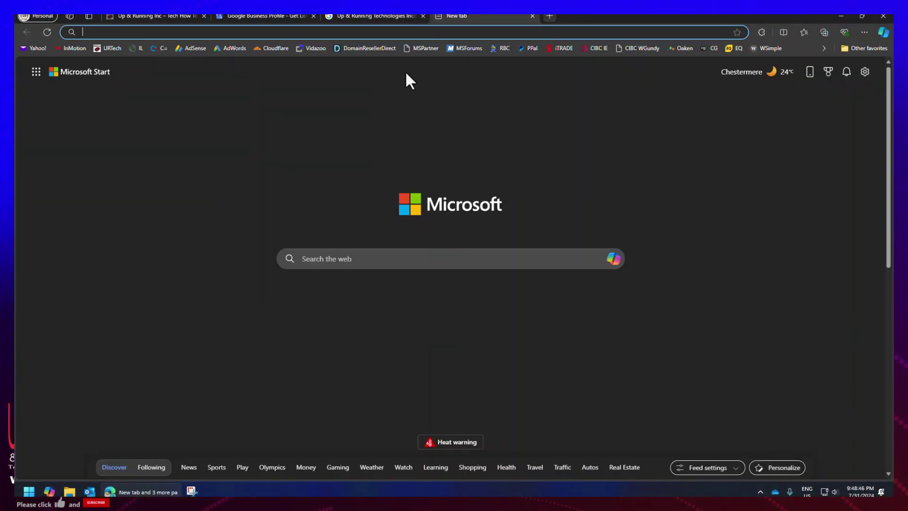
{"action": "key", "text": "ctrl+v"}
{"action": "key", "text": "Return"}
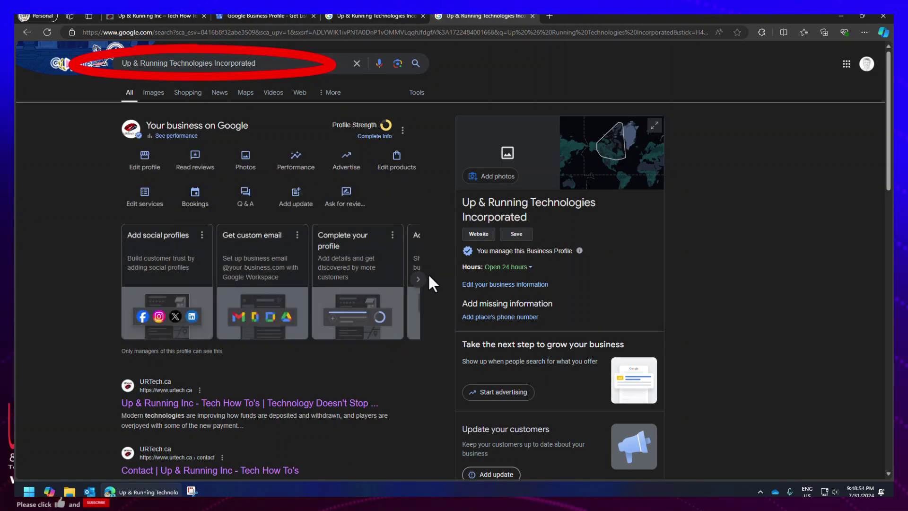
Open the business information editor from the listing's suggestion cards.
{"action": "left_click", "coordinate": [418, 280]}
{"action": "left_click", "coordinate": [419, 280]}
{"action": "left_click", "coordinate": [123, 279]}
{"action": "left_click", "coordinate": [146, 164]}
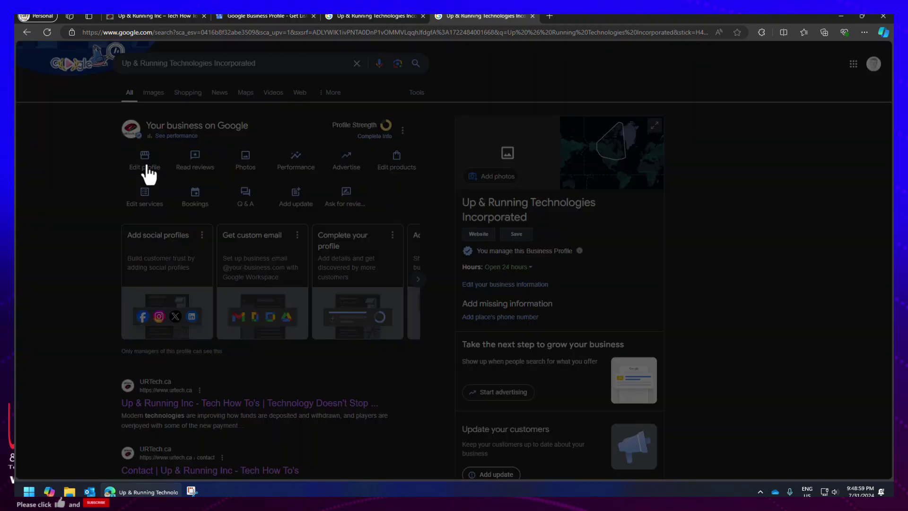
{"action": "scroll", "coordinate": [409, 310], "scroll_direction": "down", "scroll_amount": 10}
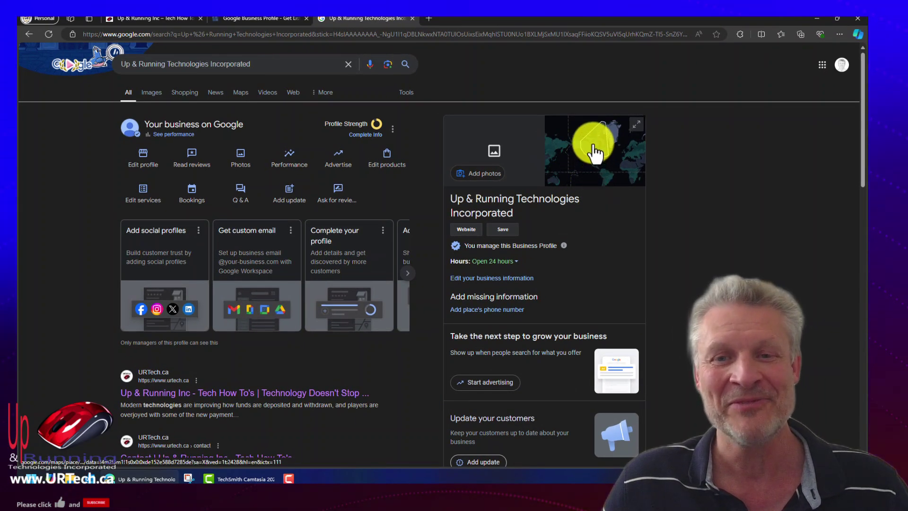
Upload urtechca-brand-shadow.jpg from the computer as a business photo.
{"action": "left_click", "coordinate": [486, 173]}
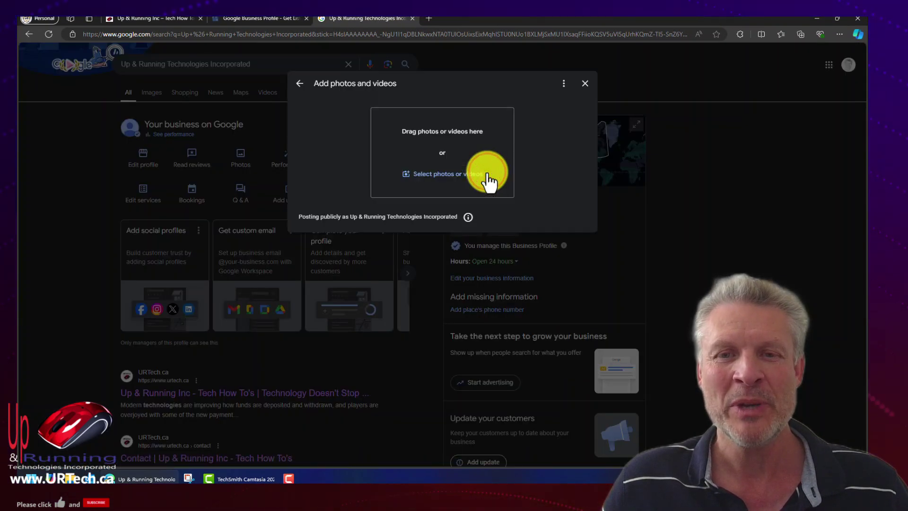
{"action": "left_click", "coordinate": [441, 177]}
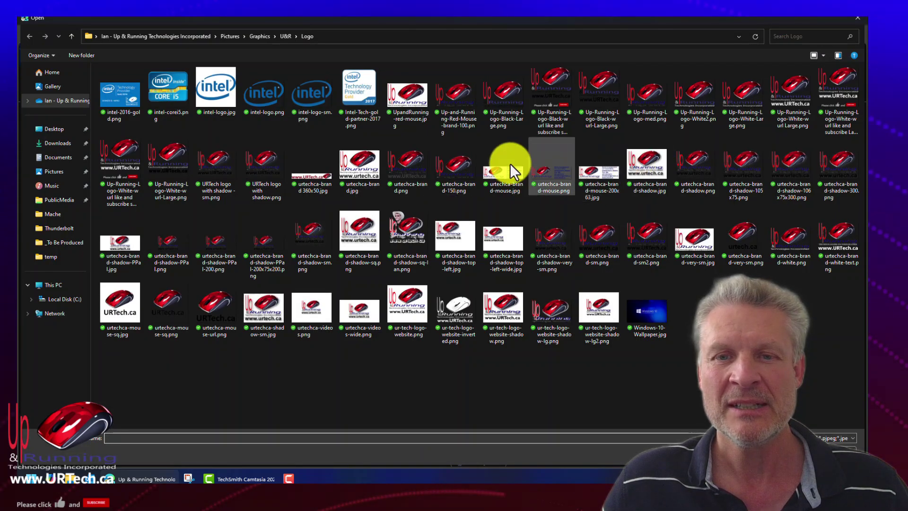
{"action": "double_click", "coordinate": [637, 159]}
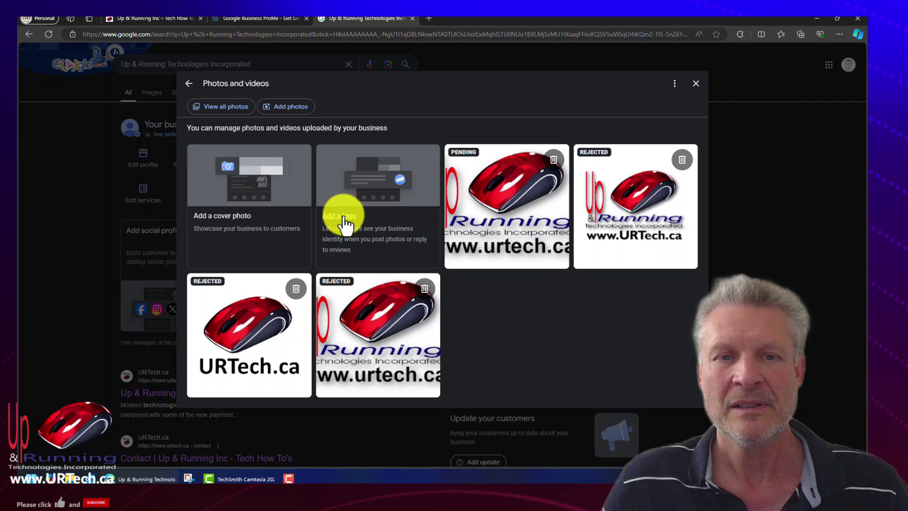
Load urtechca-brand-shadow.jpg as the logo, then cancel the crop and discard it.
{"action": "left_click", "coordinate": [341, 213]}
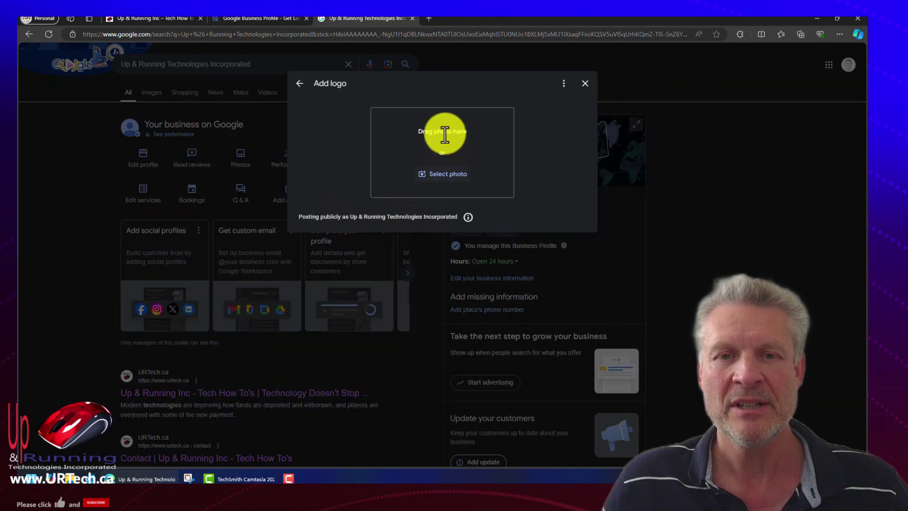
{"action": "left_click", "coordinate": [443, 184]}
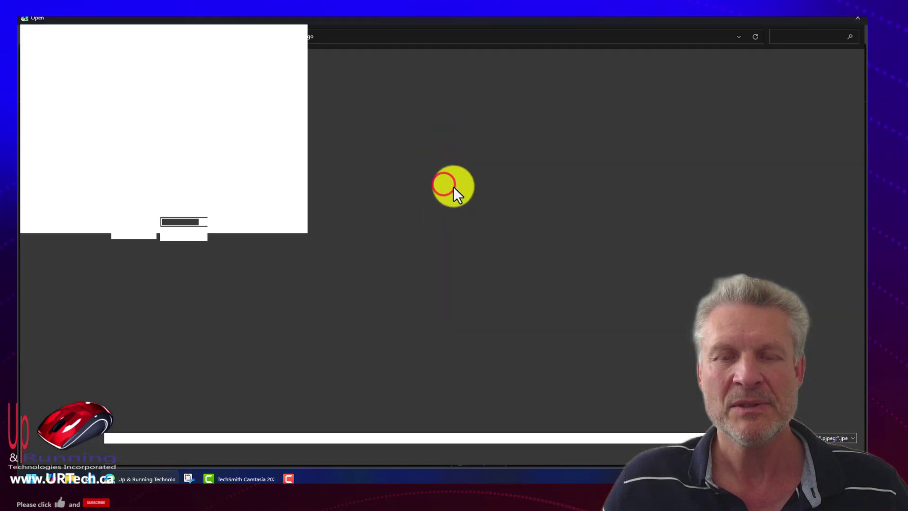
{"action": "double_click", "coordinate": [647, 163]}
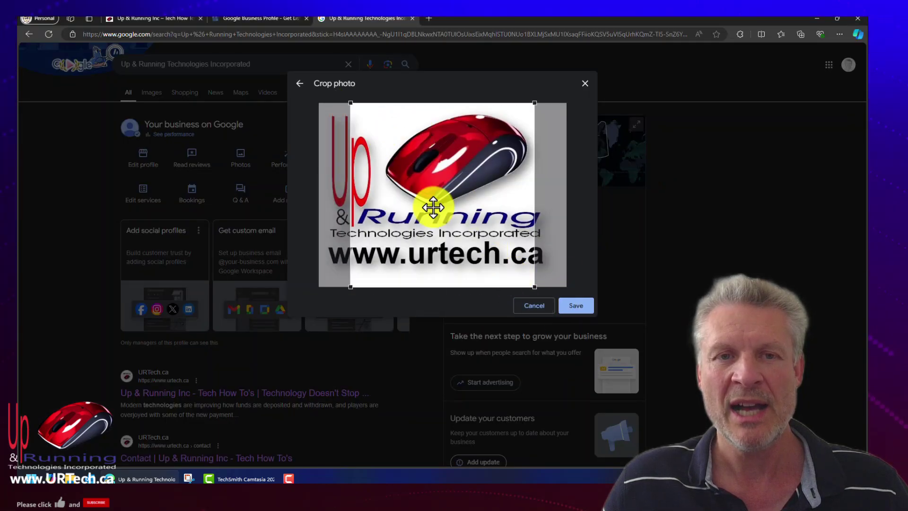
{"action": "left_click", "coordinate": [538, 303]}
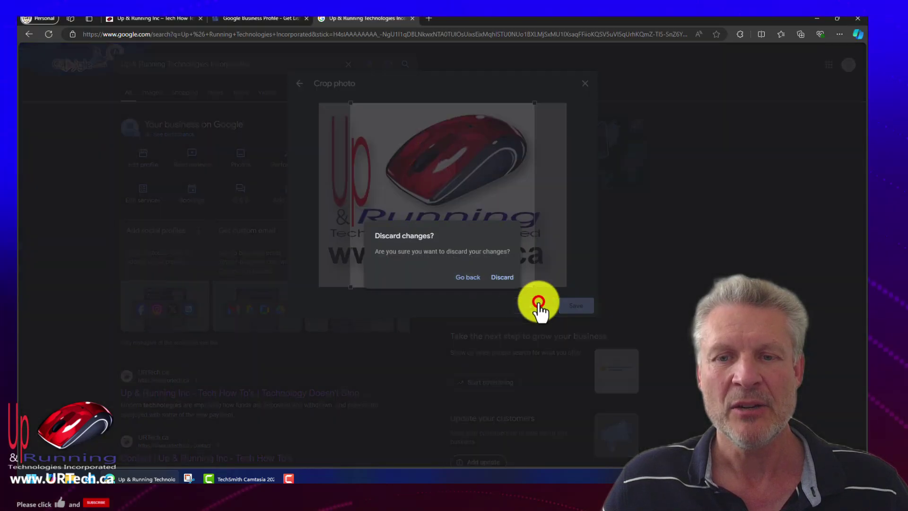
{"action": "left_click", "coordinate": [507, 277]}
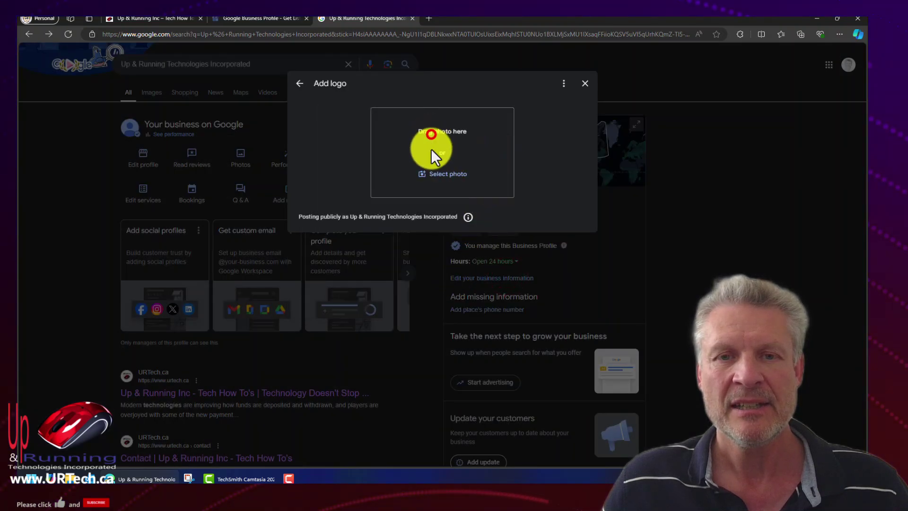
Save urtechca-mouse-sq.jpg, cropped, as the logo and delete one rejected photo.
{"action": "left_click", "coordinate": [442, 173]}
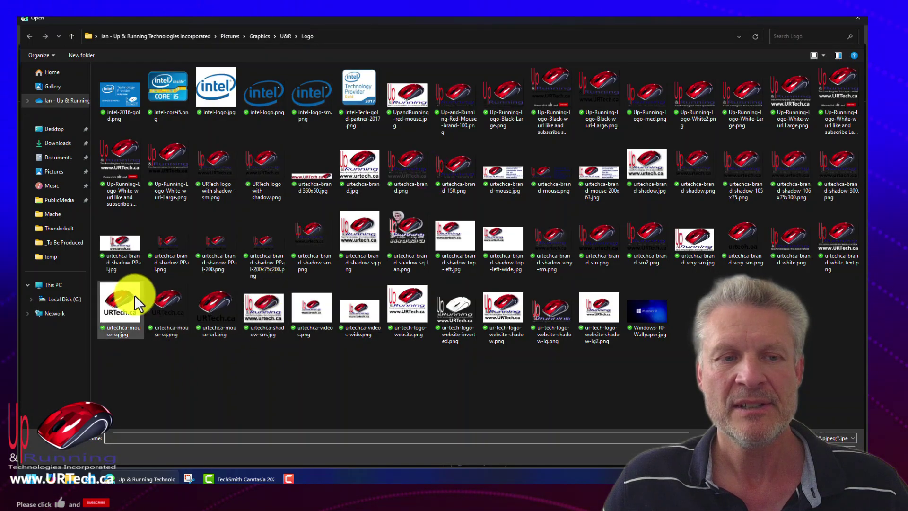
{"action": "double_click", "coordinate": [128, 296]}
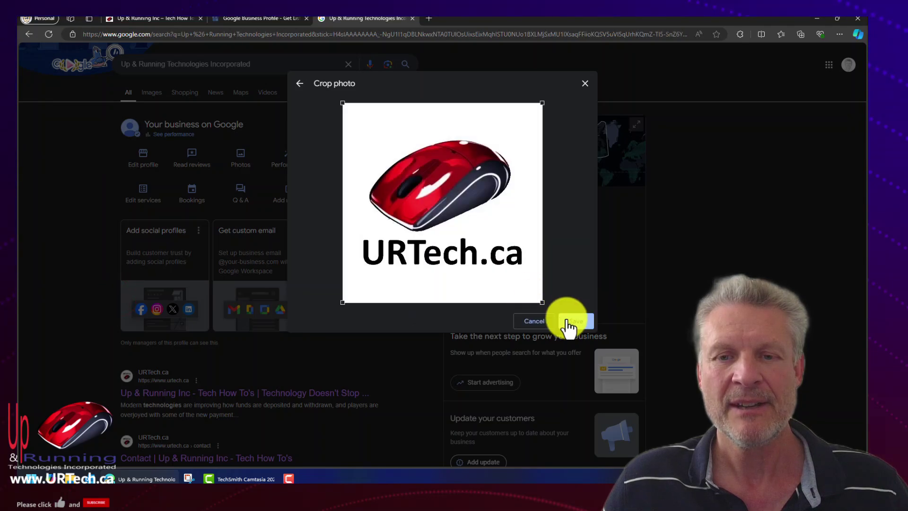
{"action": "left_click", "coordinate": [575, 322]}
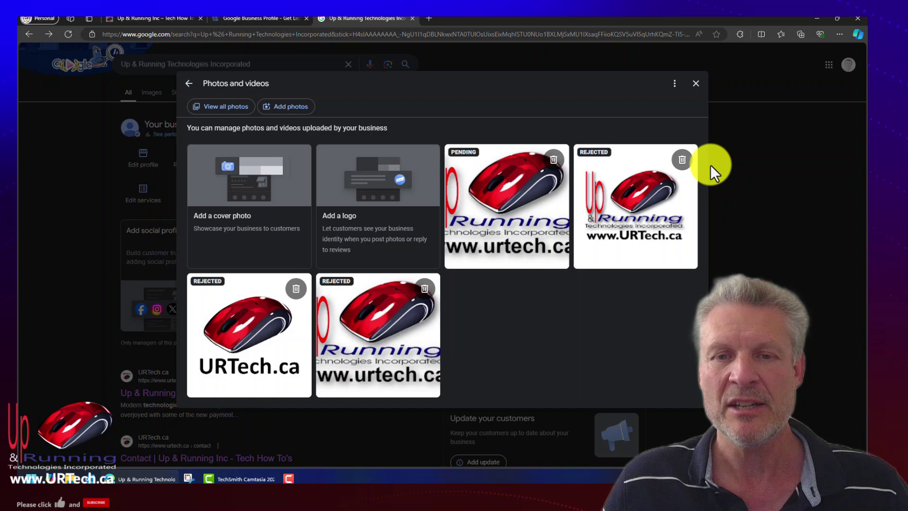
{"action": "left_click", "coordinate": [682, 161]}
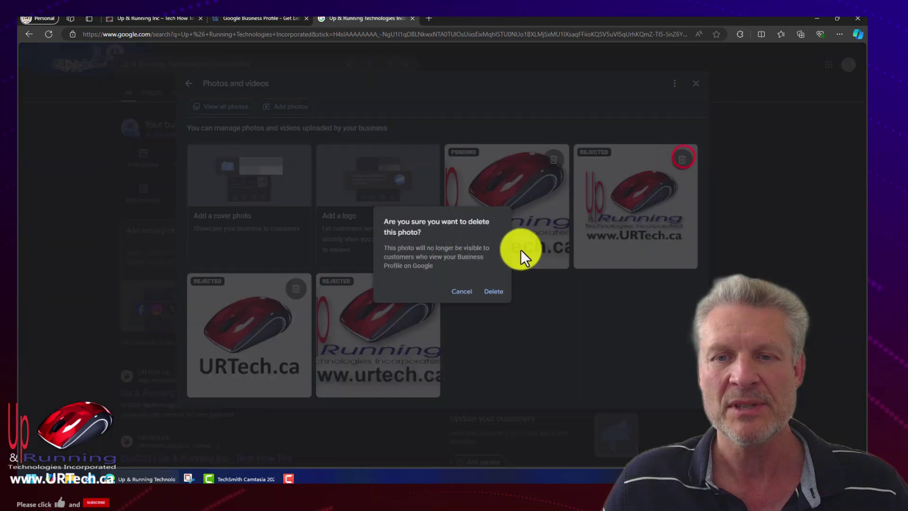
{"action": "left_click", "coordinate": [494, 292]}
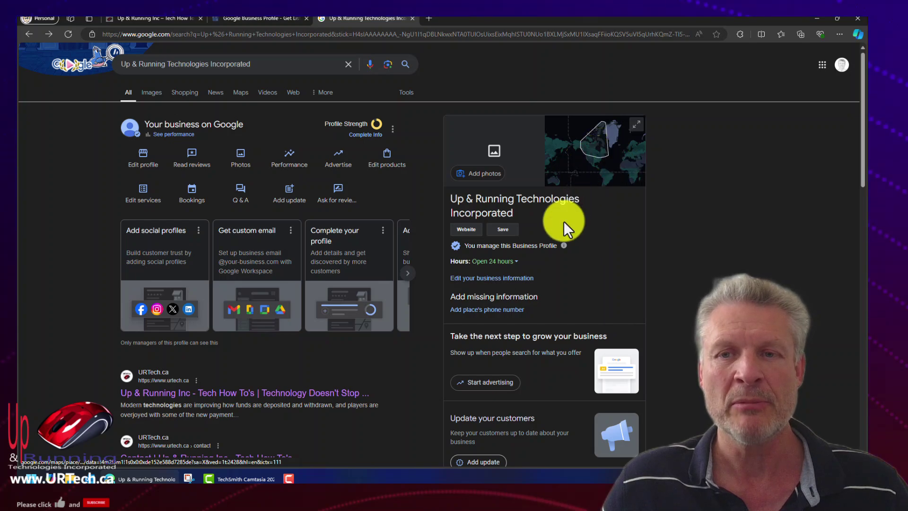
{"action": "scroll", "coordinate": [594, 262], "scroll_direction": "down", "scroll_amount": 4}
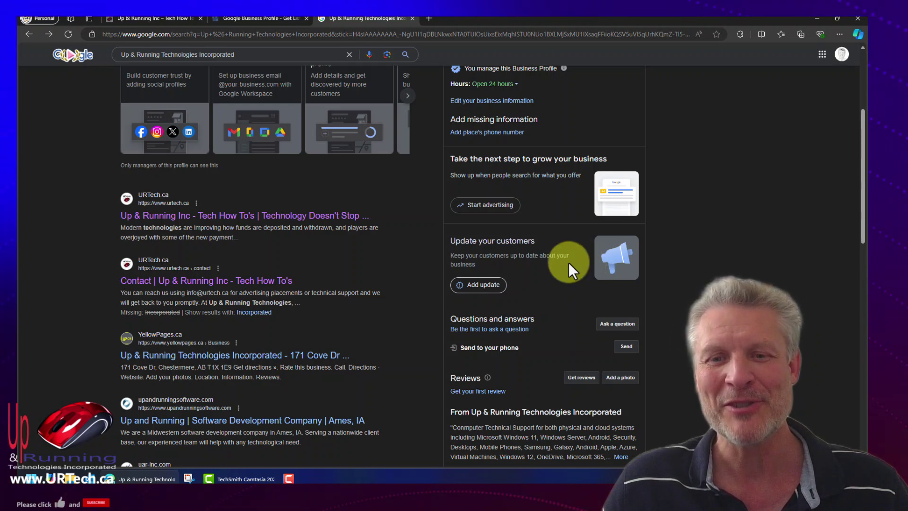
{"action": "scroll", "coordinate": [569, 262], "scroll_direction": "down", "scroll_amount": 3}
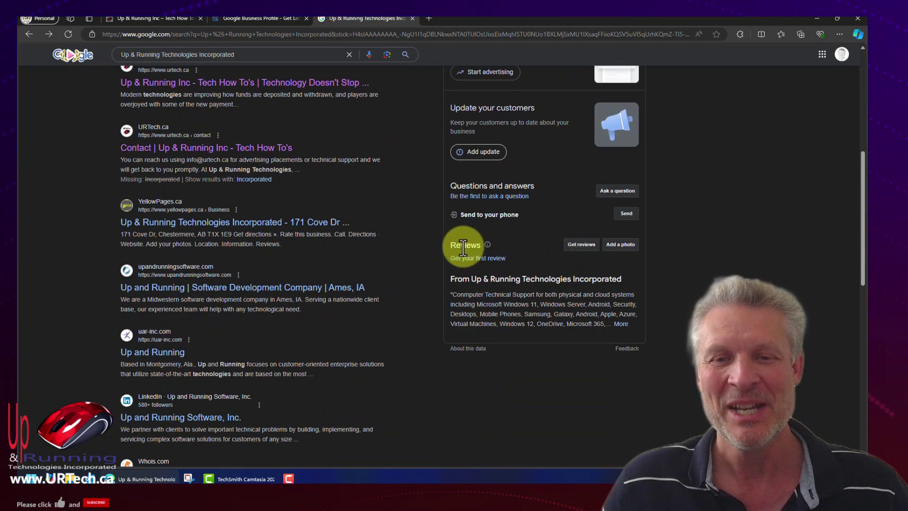
{"action": "scroll", "coordinate": [540, 227], "scroll_direction": "up", "scroll_amount": 6}
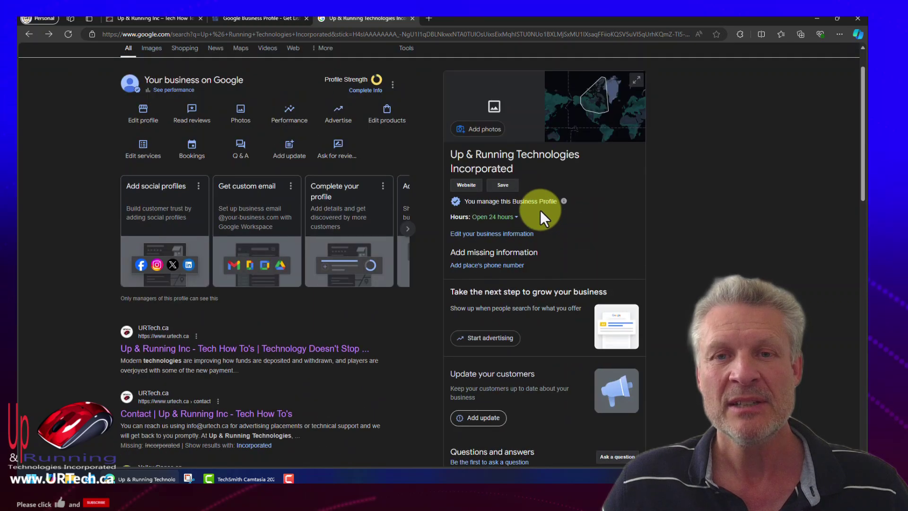
{"action": "scroll", "coordinate": [540, 210], "scroll_direction": "down", "scroll_amount": 4}
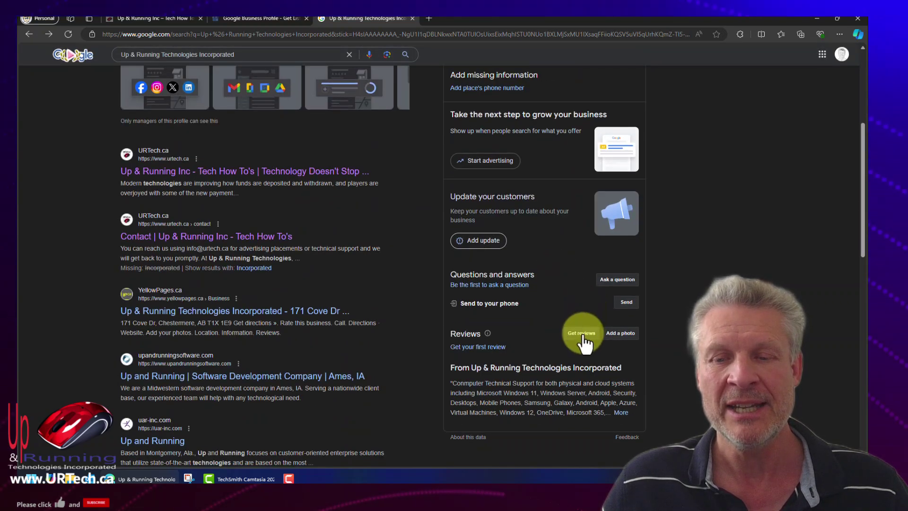
Copy the business's review link from the Get more reviews dialog.
{"action": "left_click", "coordinate": [581, 333]}
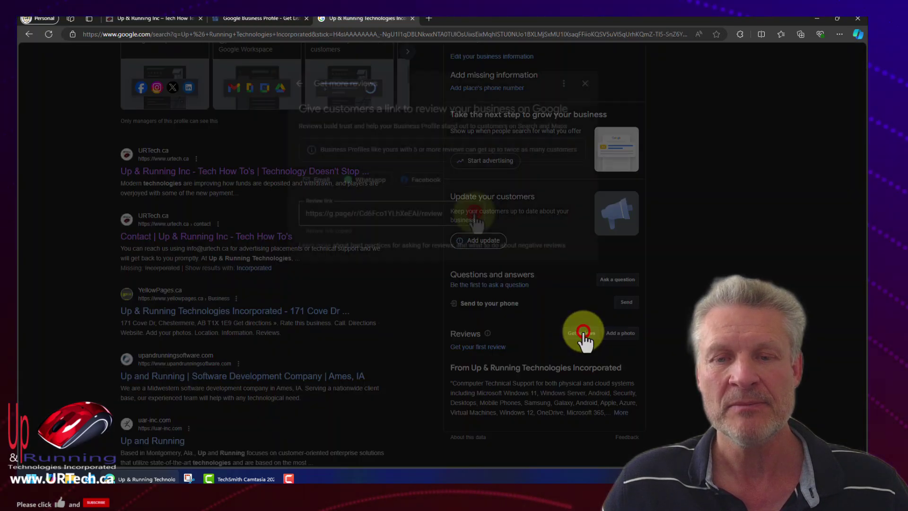
{"action": "left_click", "coordinate": [474, 213]}
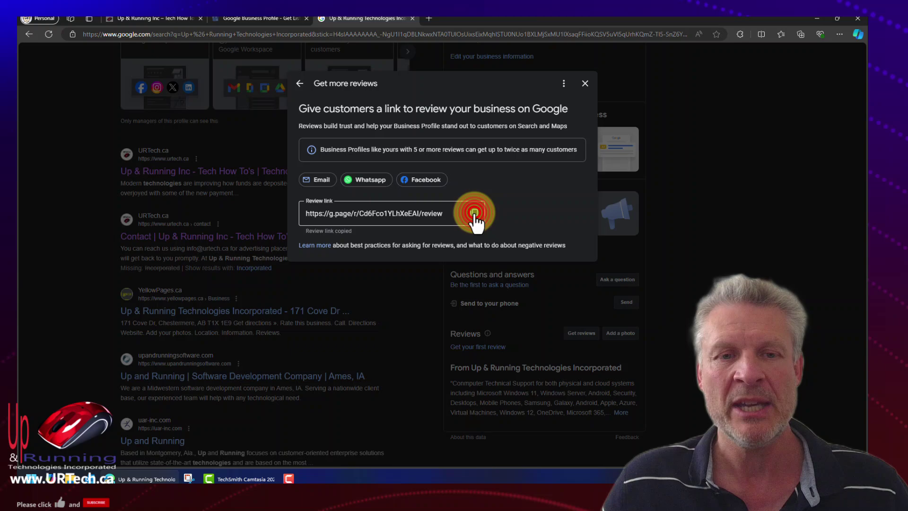